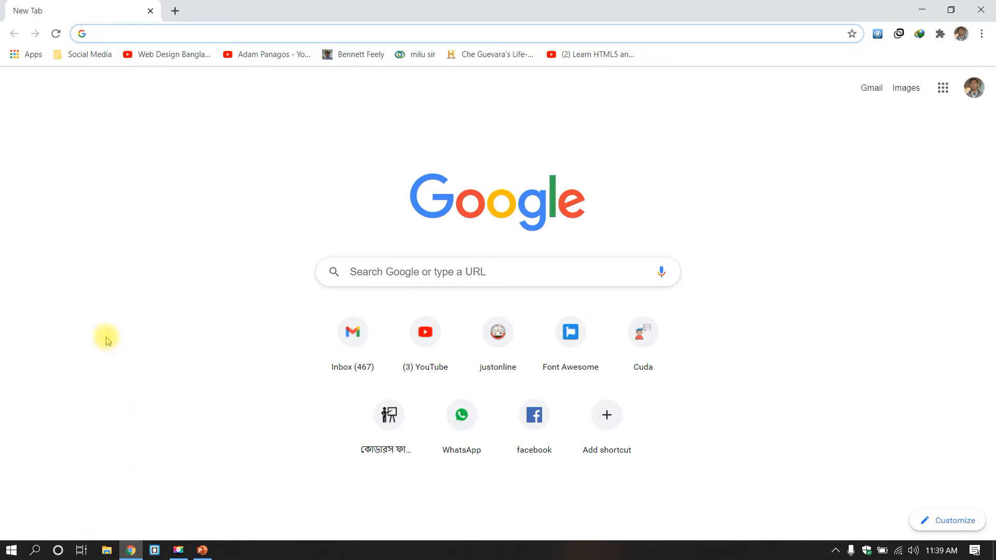
Step: Search Google for "download firefox" and open Mozilla's Download Firefox Browser page from the results
click(194, 34)
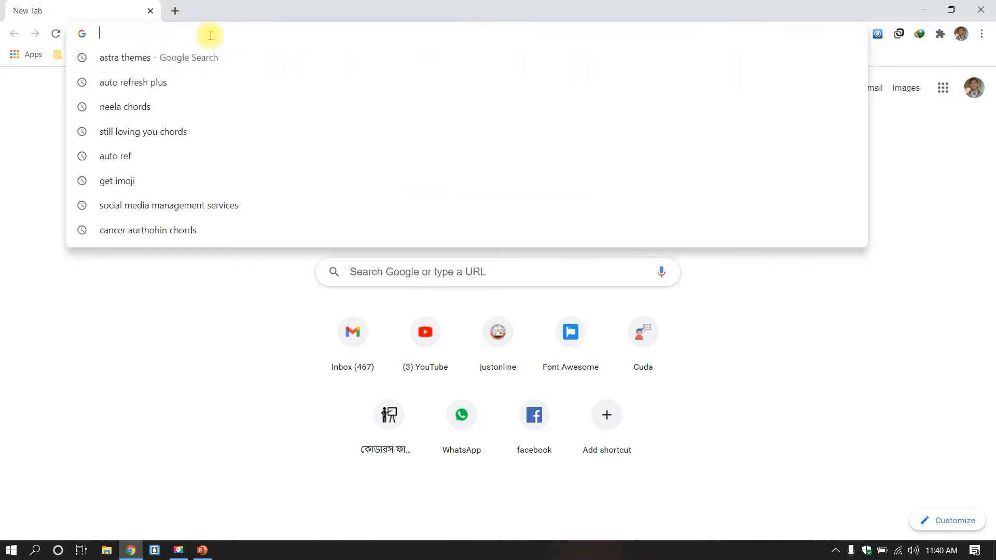
text(downlo)
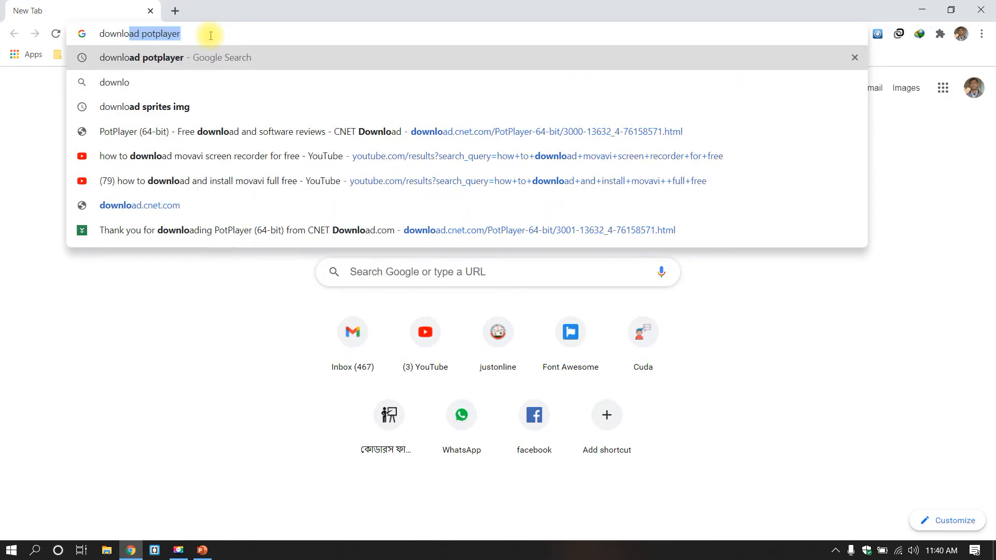
text(ad frirf)
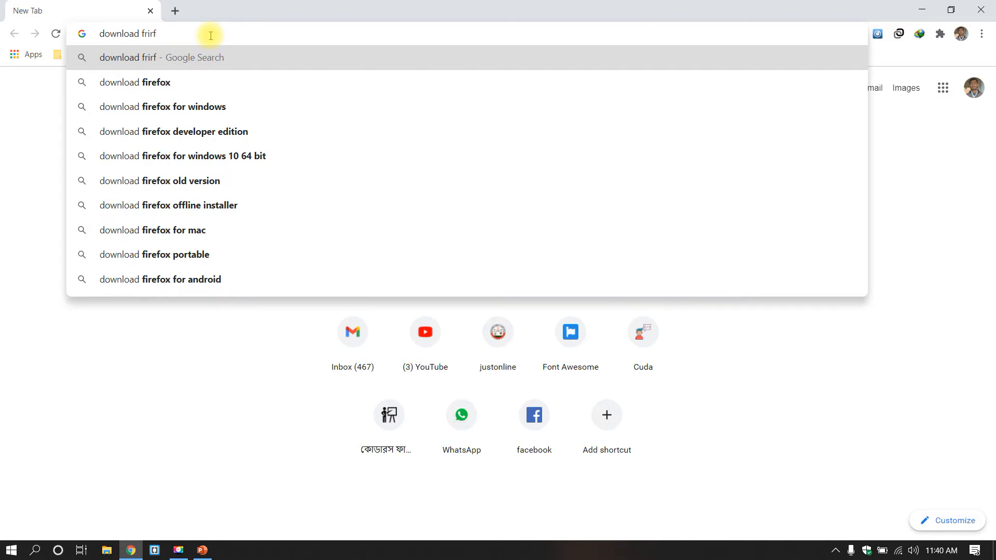
key(Down)
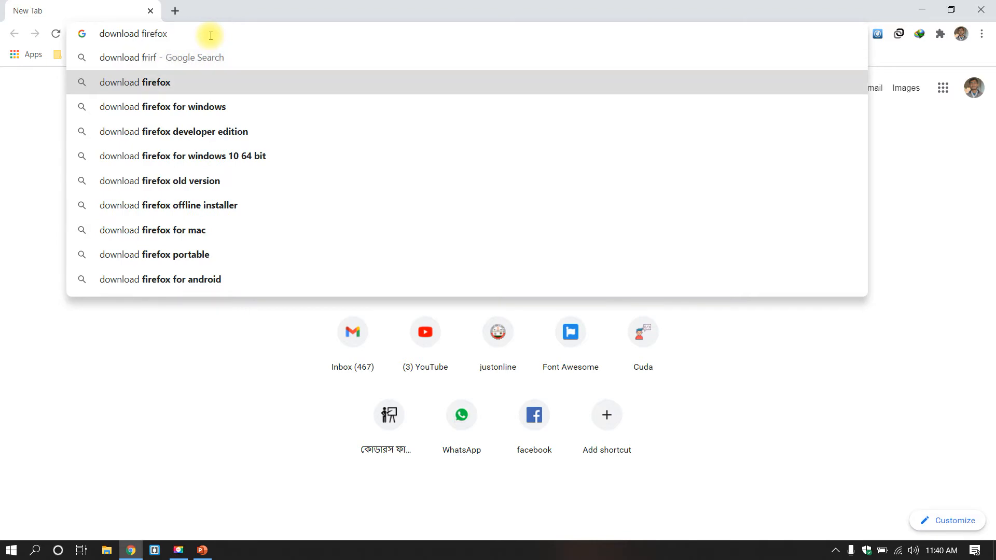
key(Return)
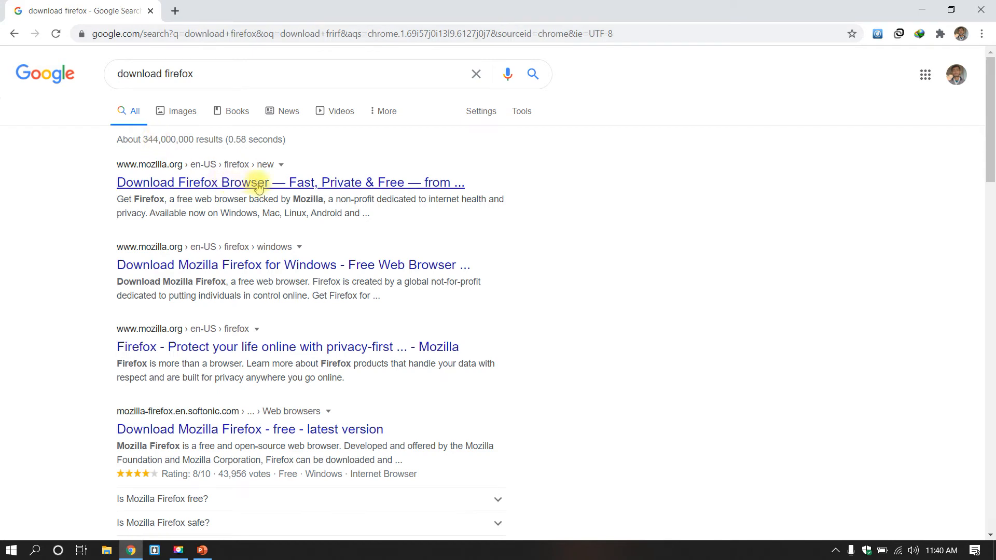
click(275, 188)
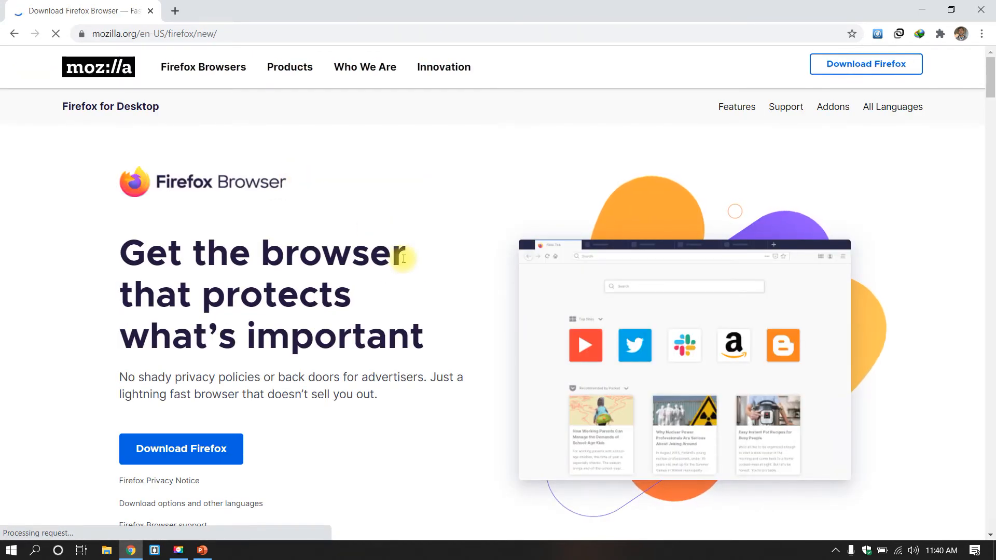
Step: Download Firefox Installer.exe to Downloads\Programs, run it, and move the installer window aside
scroll(407, 272, down, 1)
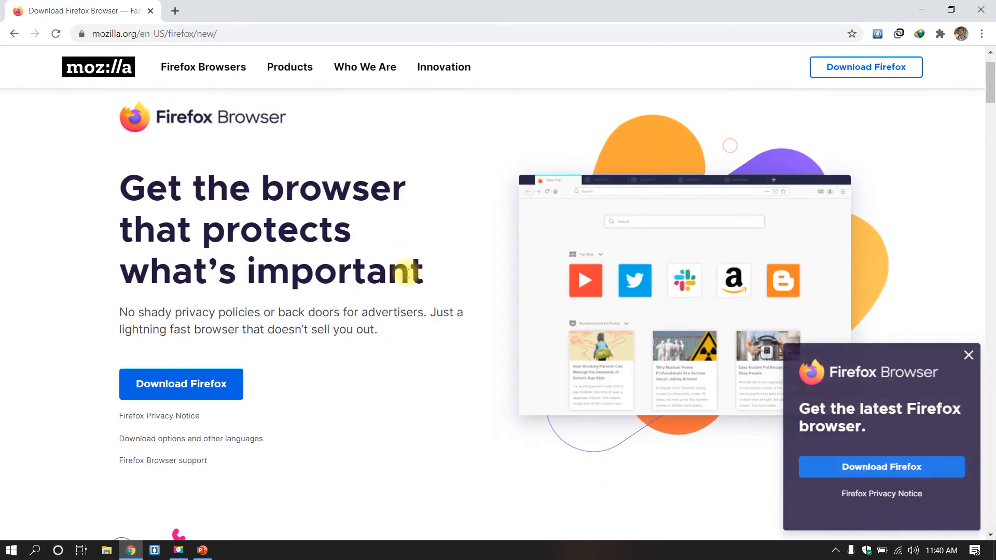
click(963, 355)
scroll(239, 347, down, 2)
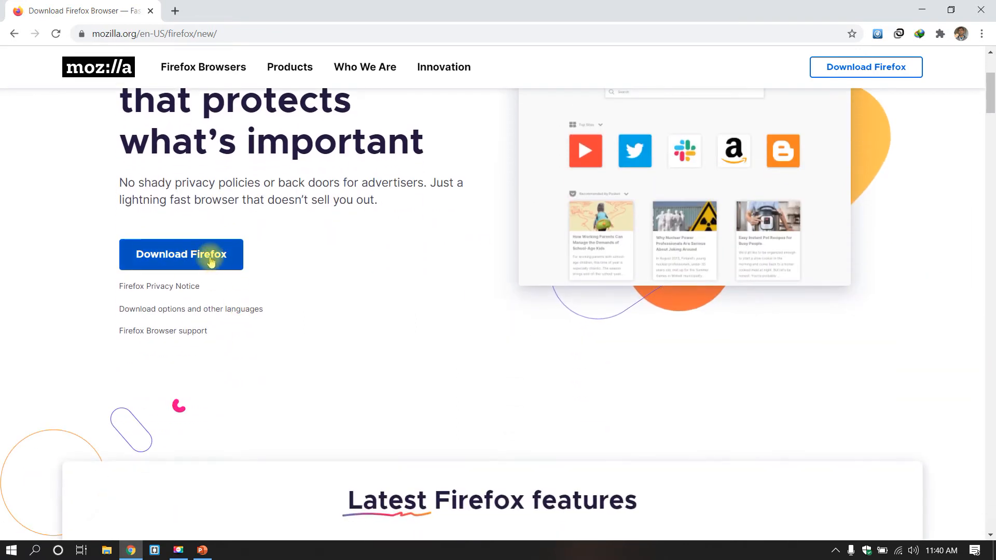
click(212, 261)
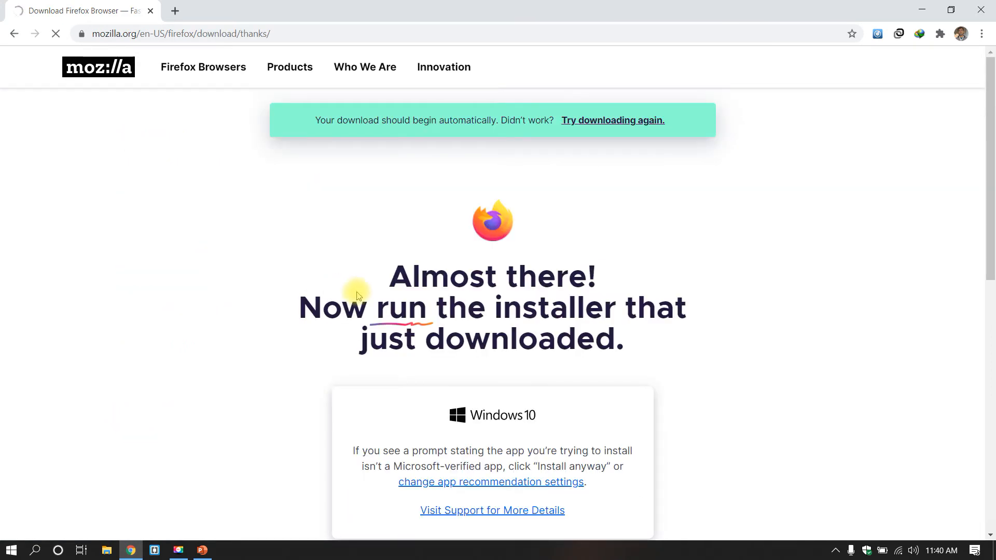
scroll(357, 295, down, 1)
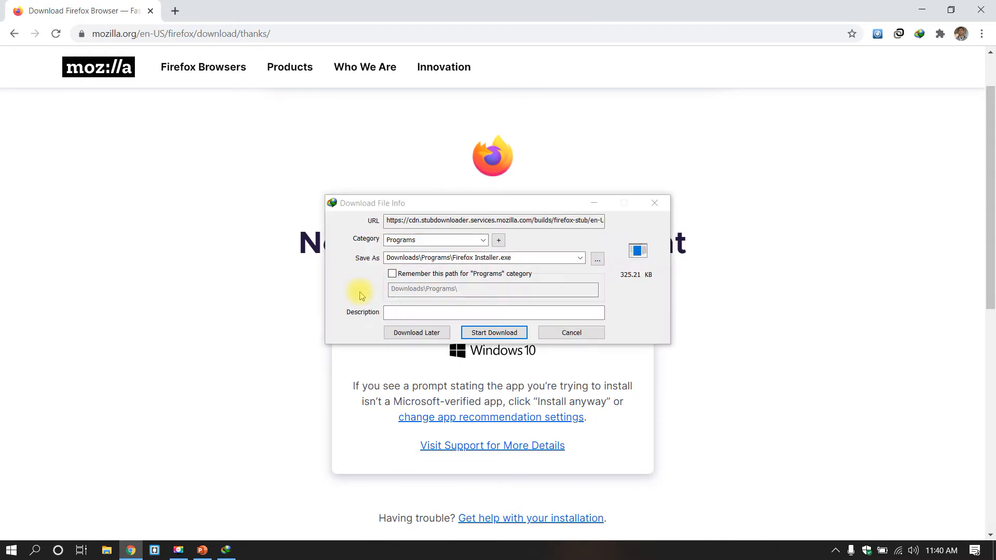
click(508, 336)
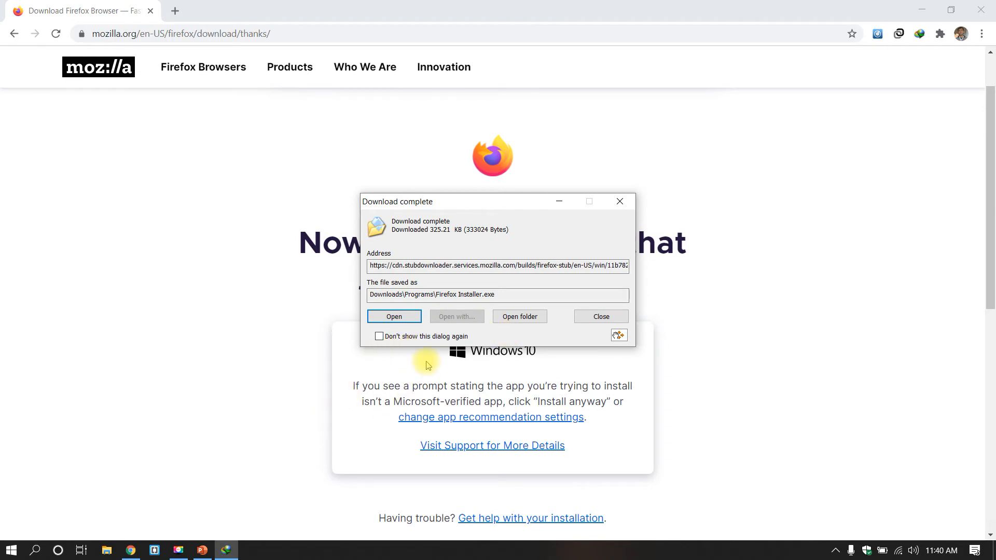
click(408, 318)
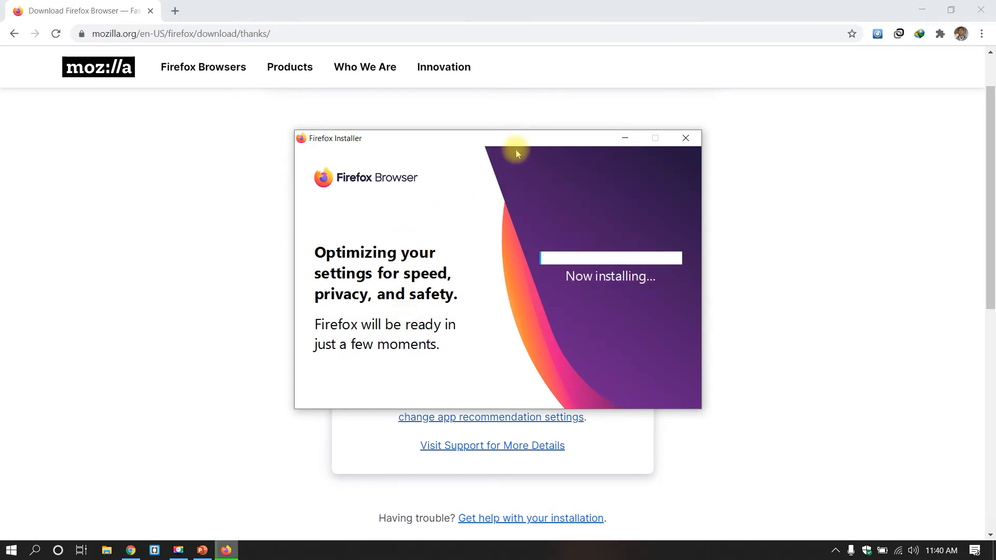
drag(451, 139, 291, 131)
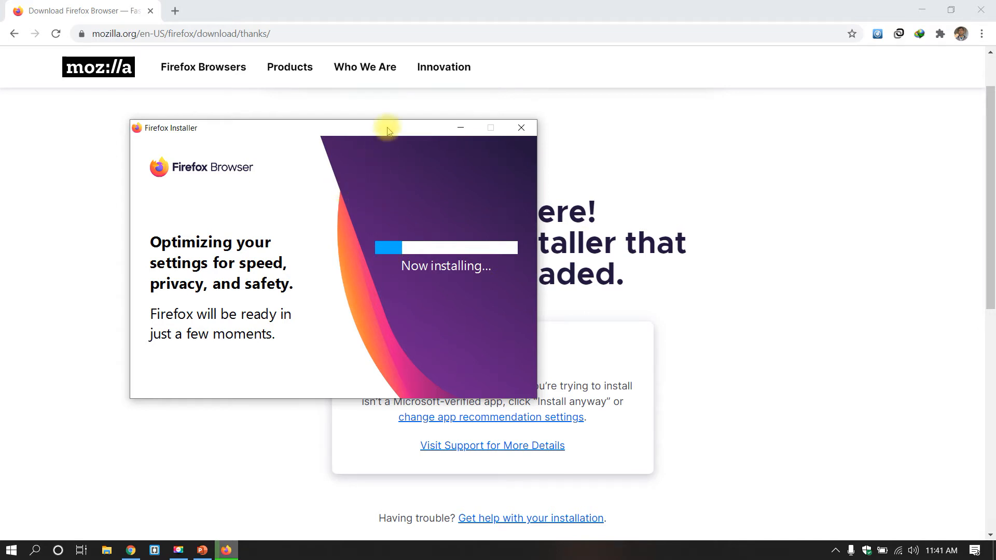
Step: Open the brackets.io website in a new browser tab
click(175, 10)
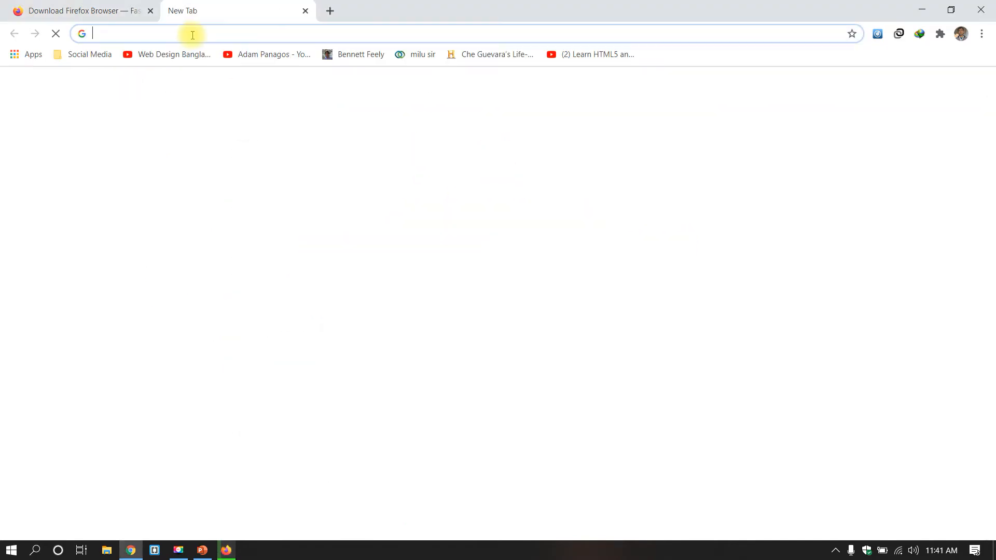
click(192, 34)
text(b)
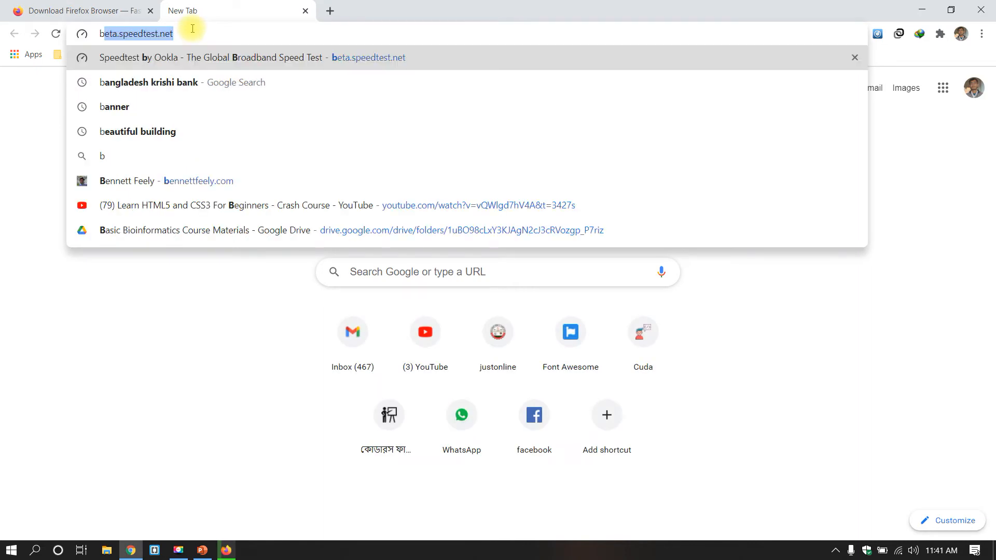
text(rackets)
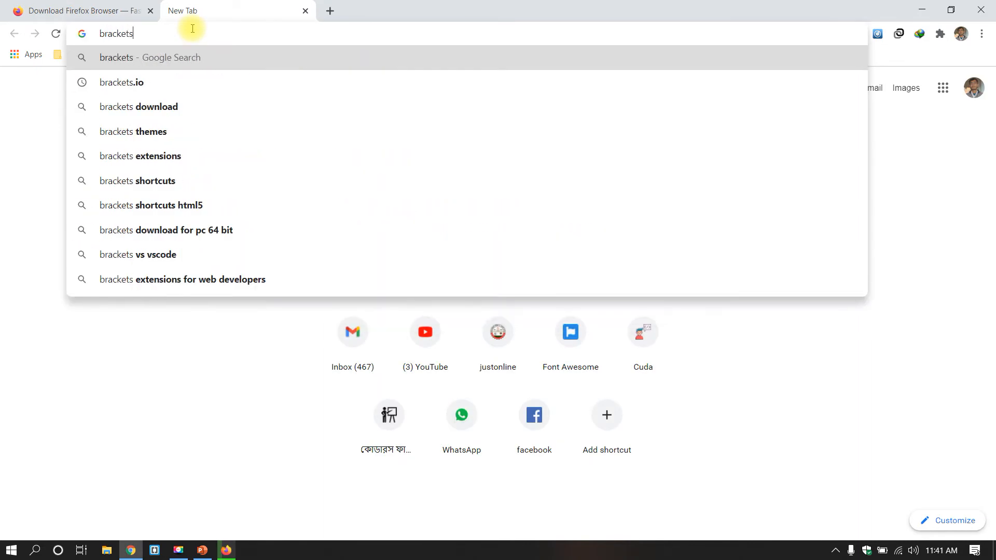
text(.io)
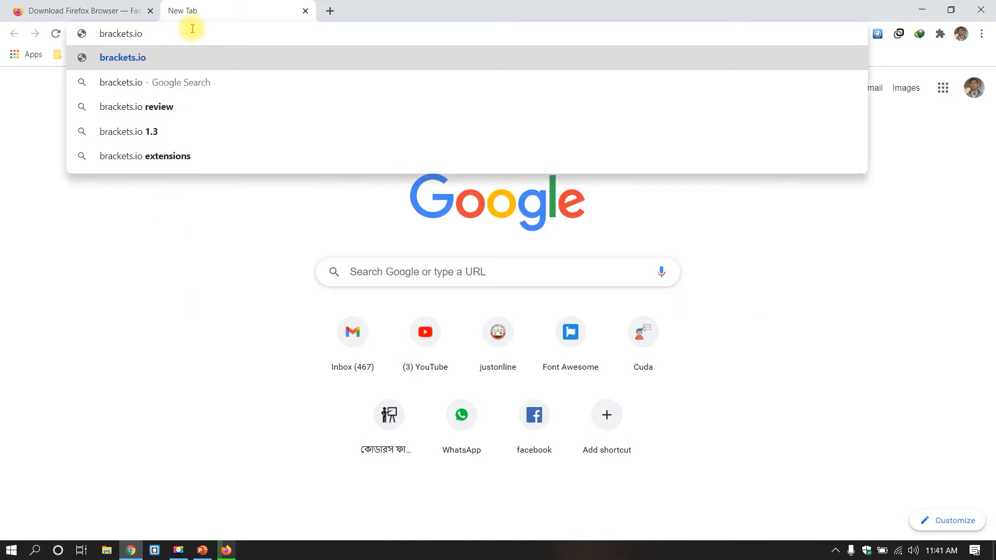
key(Return)
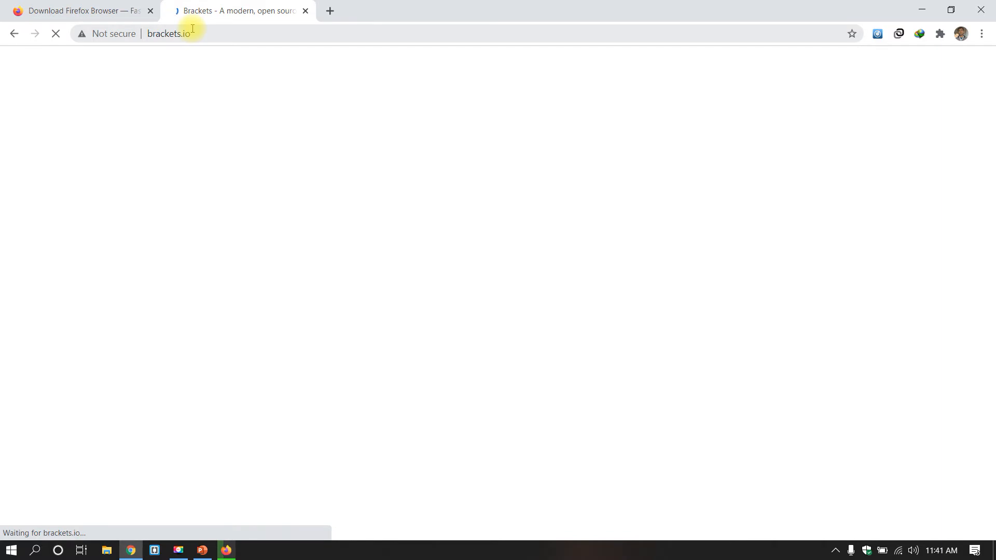
click(145, 10)
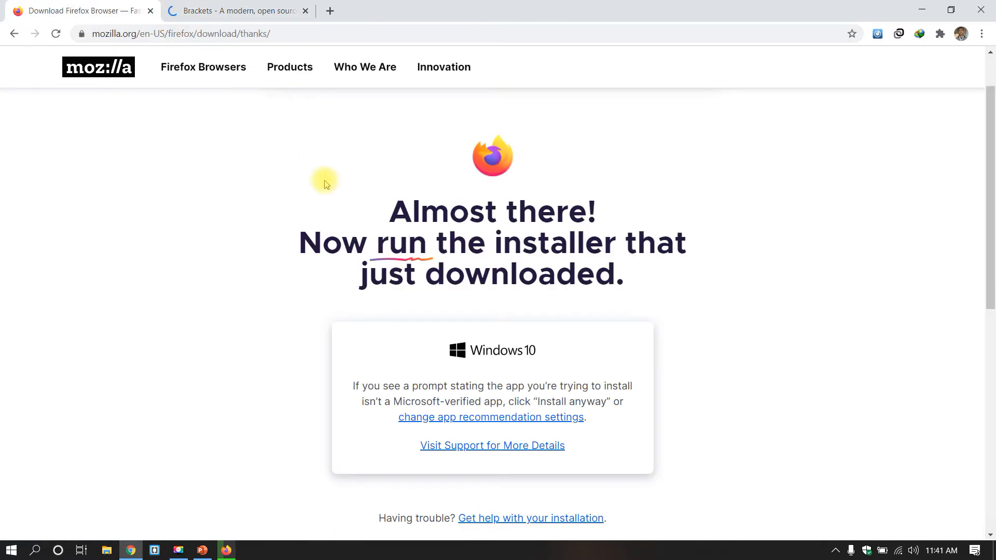
click(257, 5)
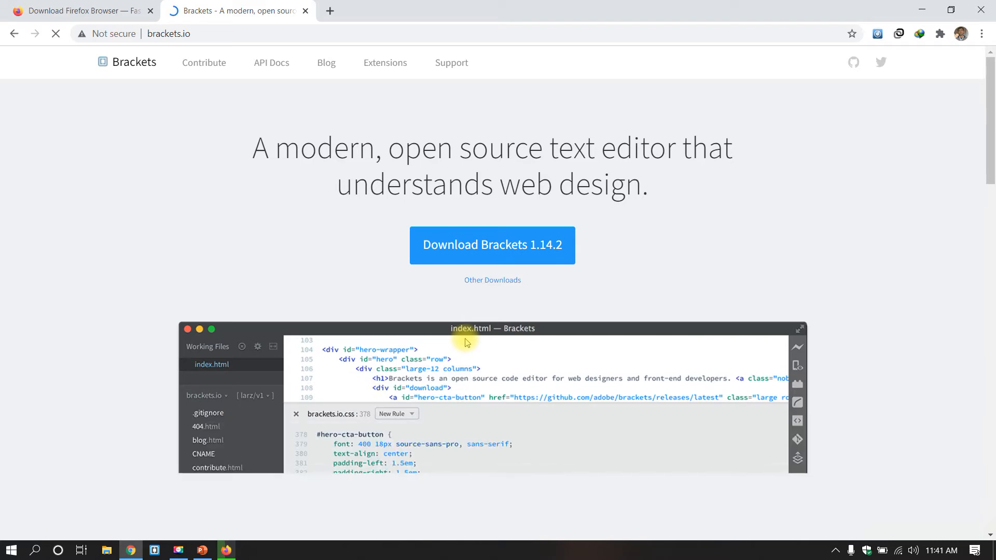
Step: Download Brackets 1.14.2, saving Brackets.Release.1.14.2.msi to Downloads\Programs
scroll(466, 341, down, 5)
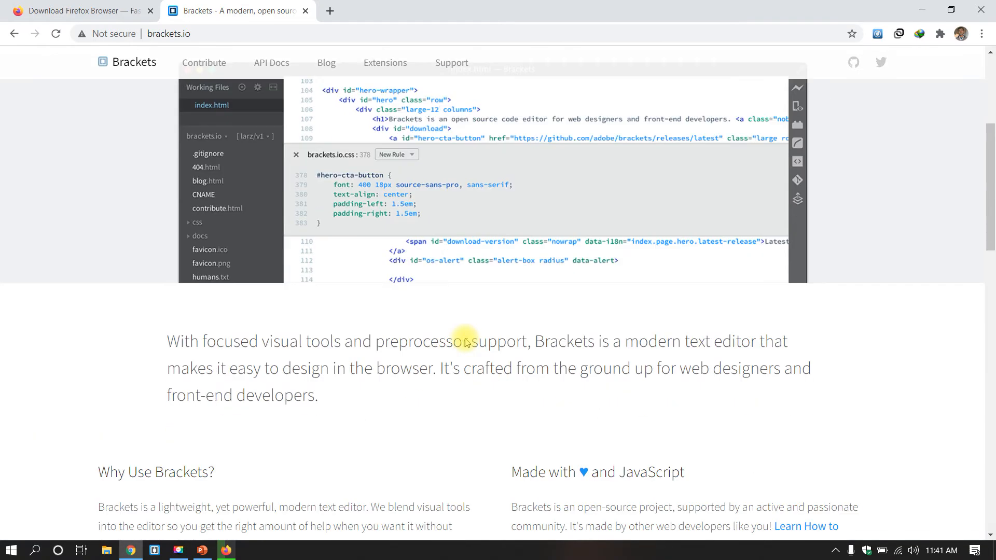
scroll(466, 338, up, 2)
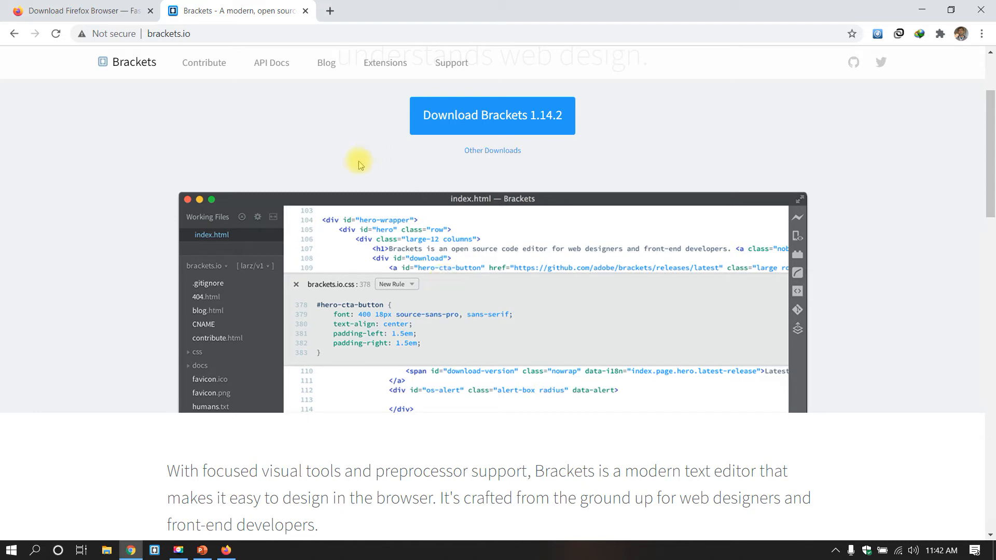
click(532, 118)
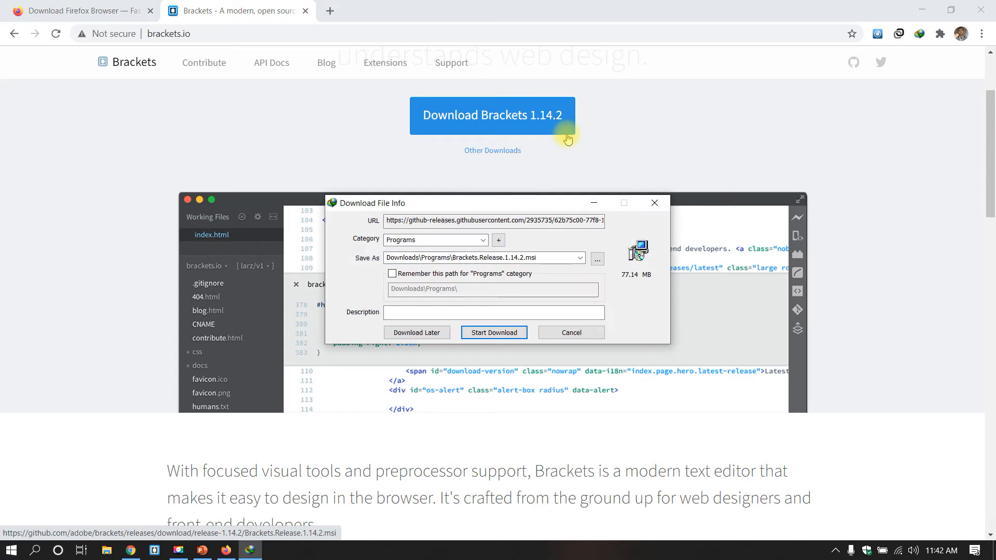
click(506, 331)
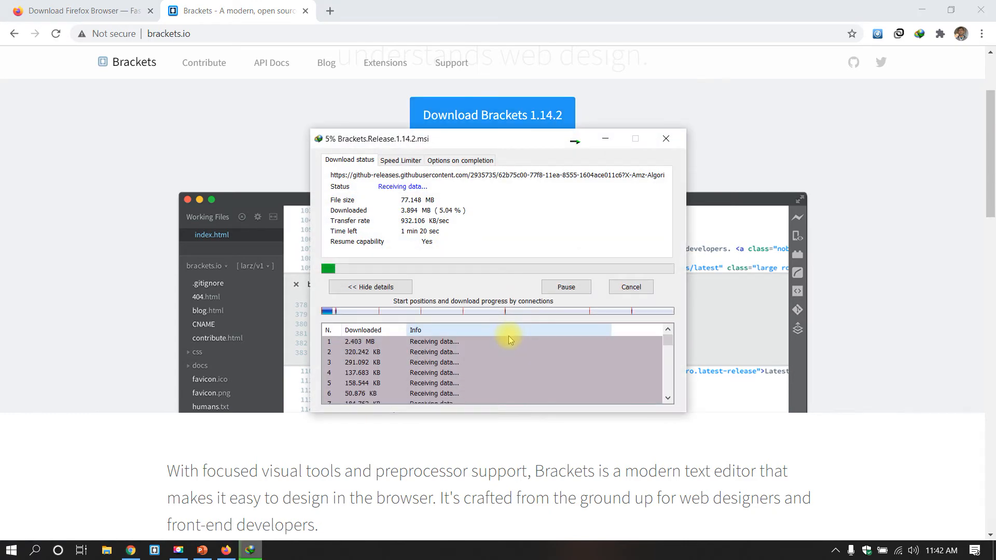
Step: Bring up Firefox's older-version prompt and exit it without creating a new profile
click(226, 549)
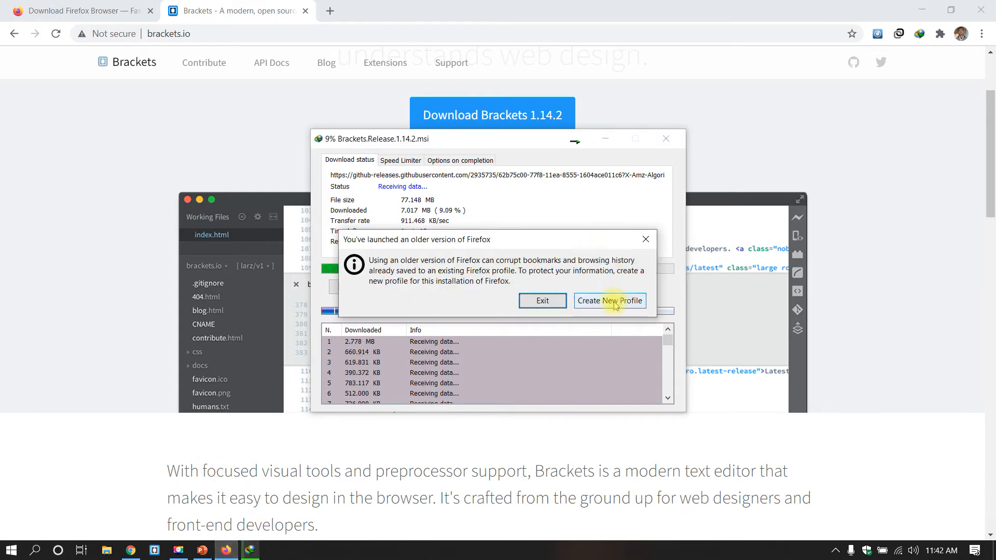
click(543, 303)
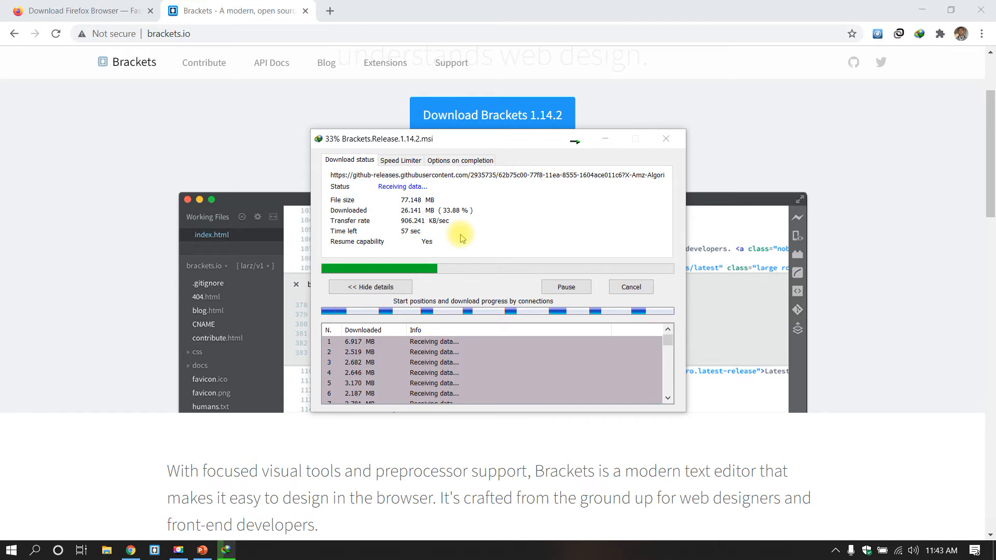
click(116, 8)
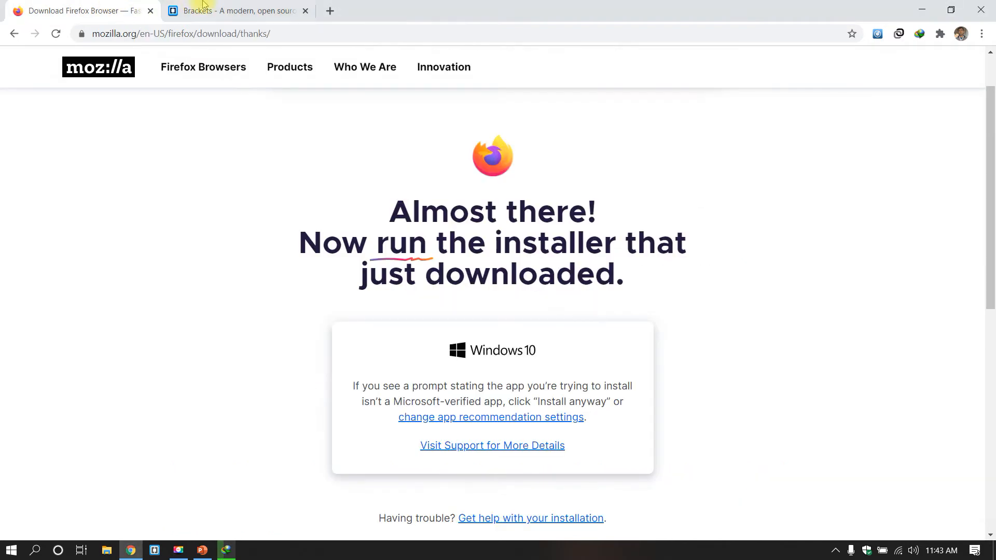
click(204, 5)
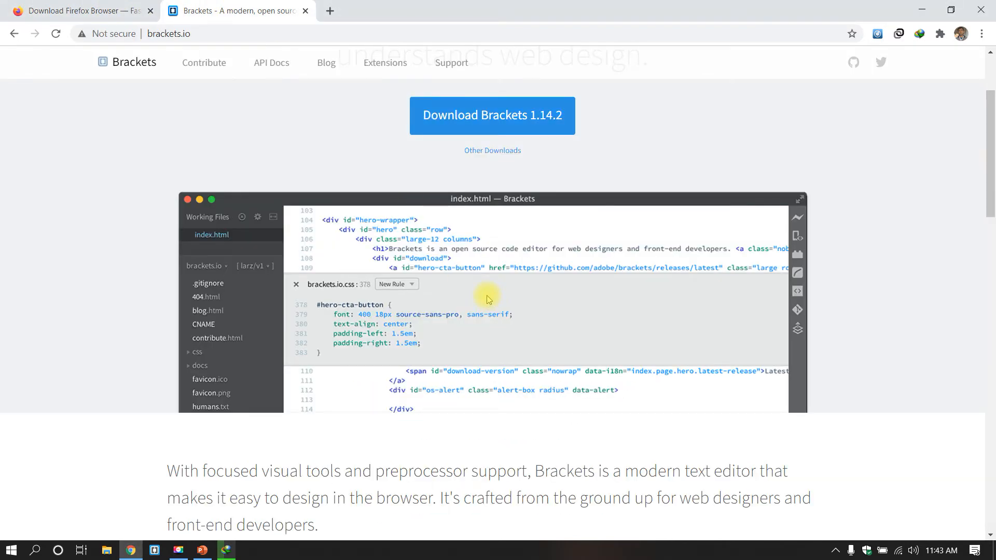
scroll(487, 298, down, 4)
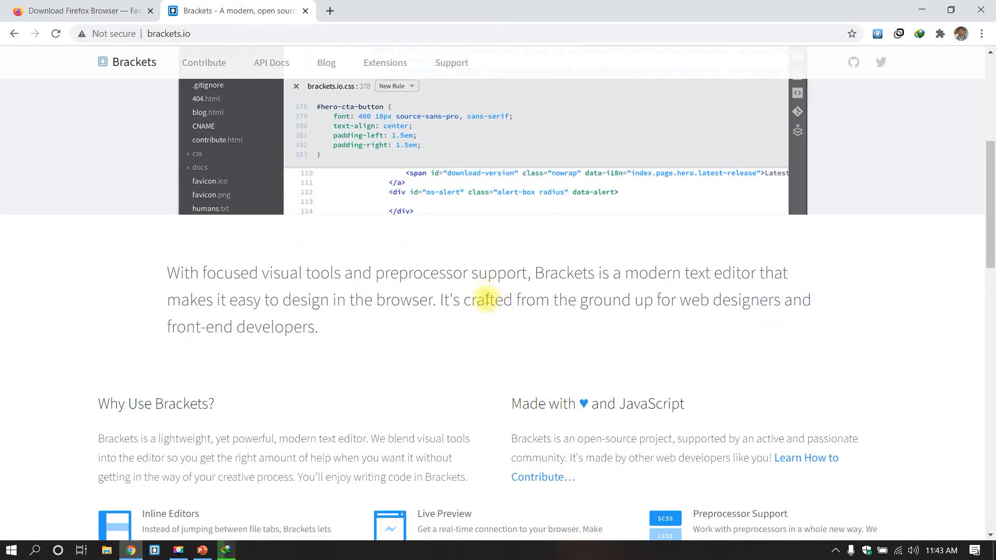
scroll(487, 300, down, 2)
scroll(487, 301, up, 8)
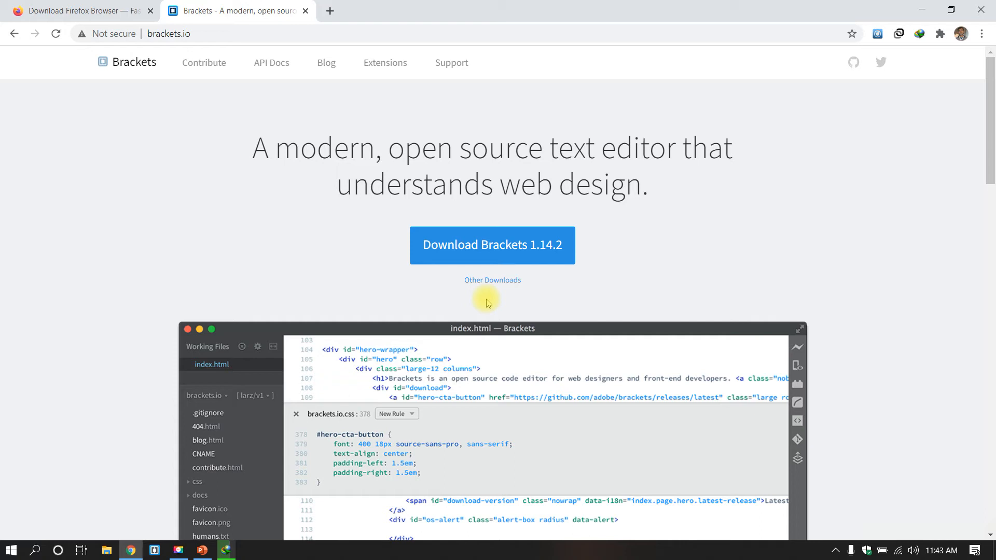
Step: Open the folder containing the Brackets download, launch the install of Brackets.Release.1.14.2.msi, and minimize the folder window
click(224, 551)
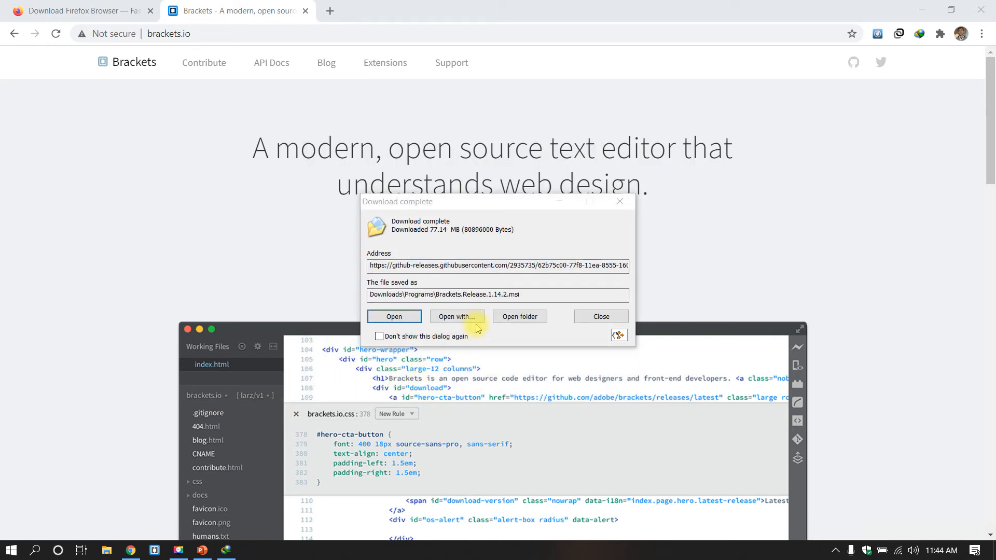
click(521, 317)
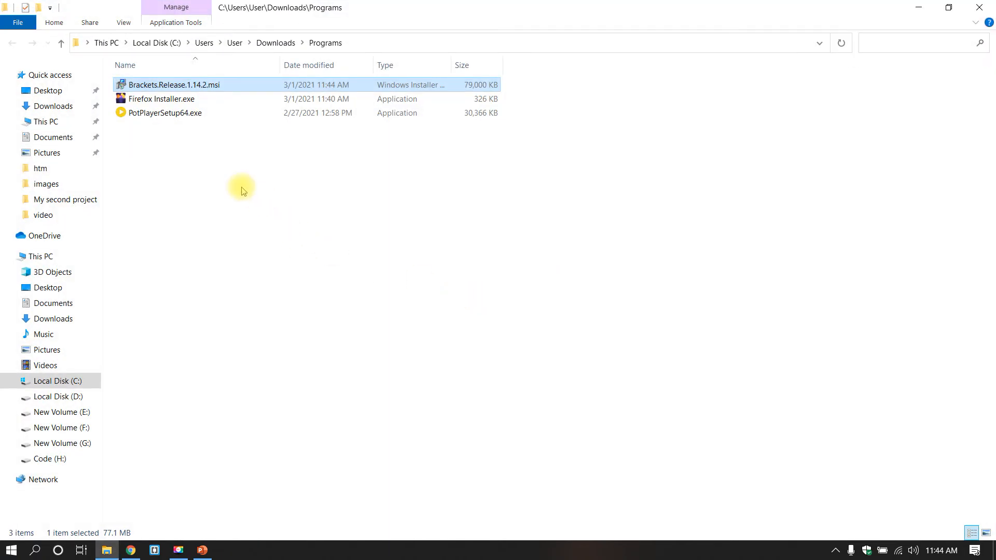
right_click(239, 88)
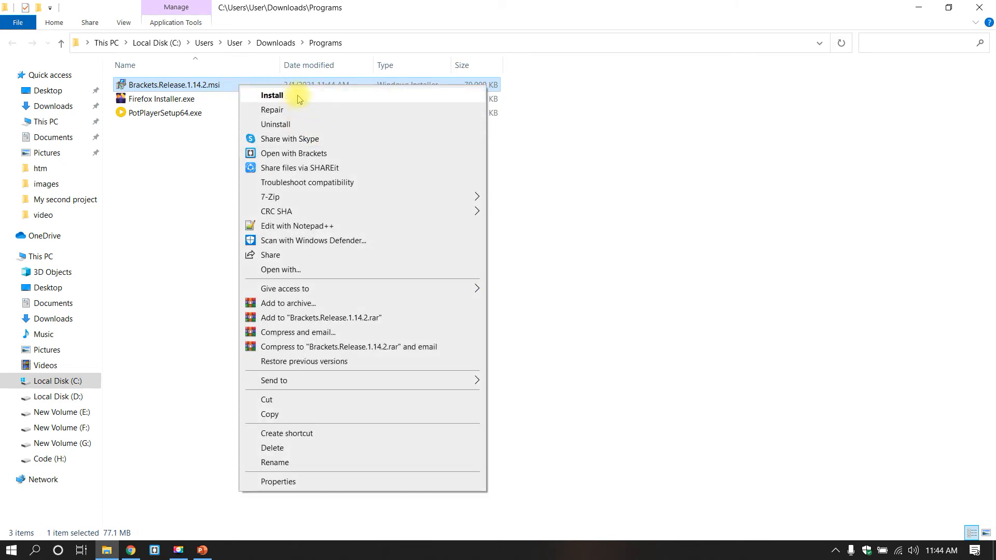
click(275, 98)
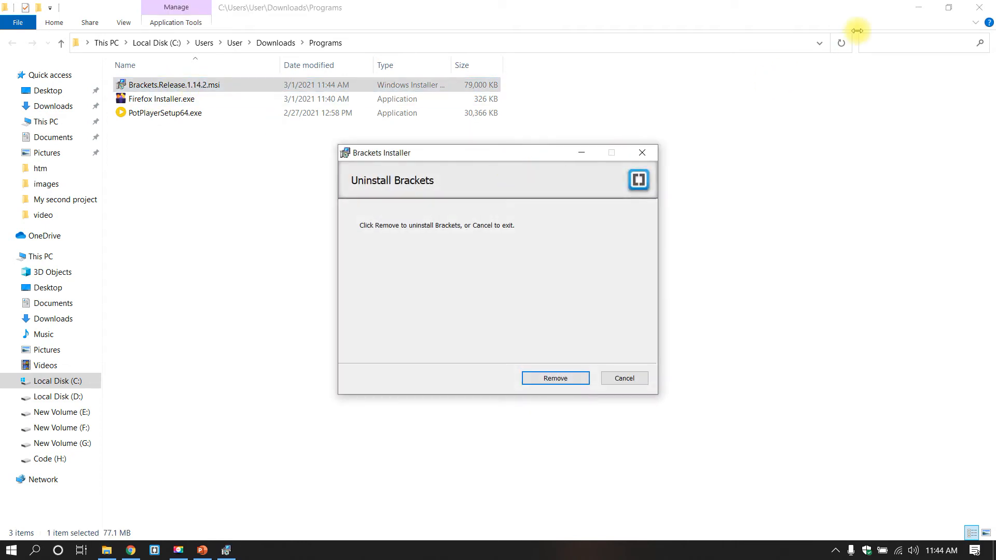
click(917, 6)
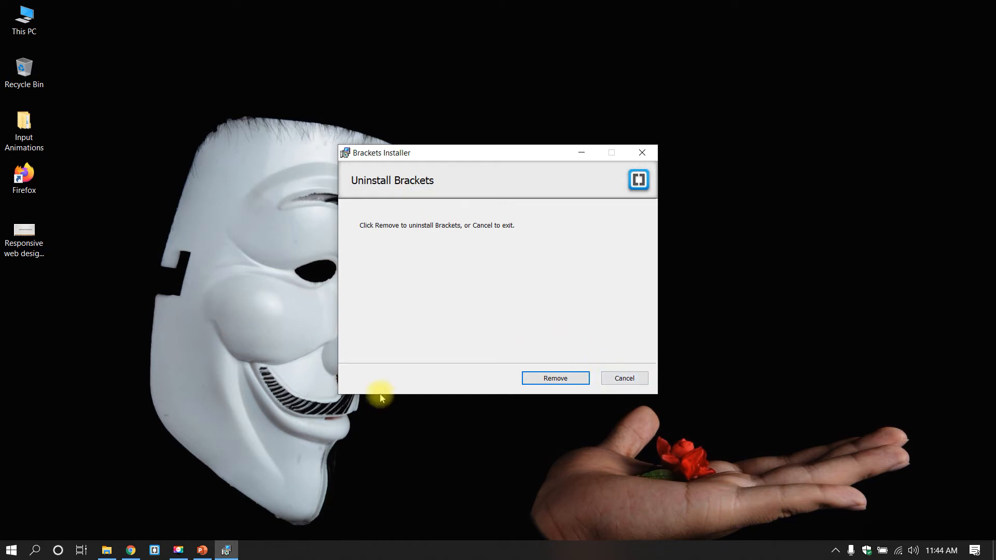
click(226, 552)
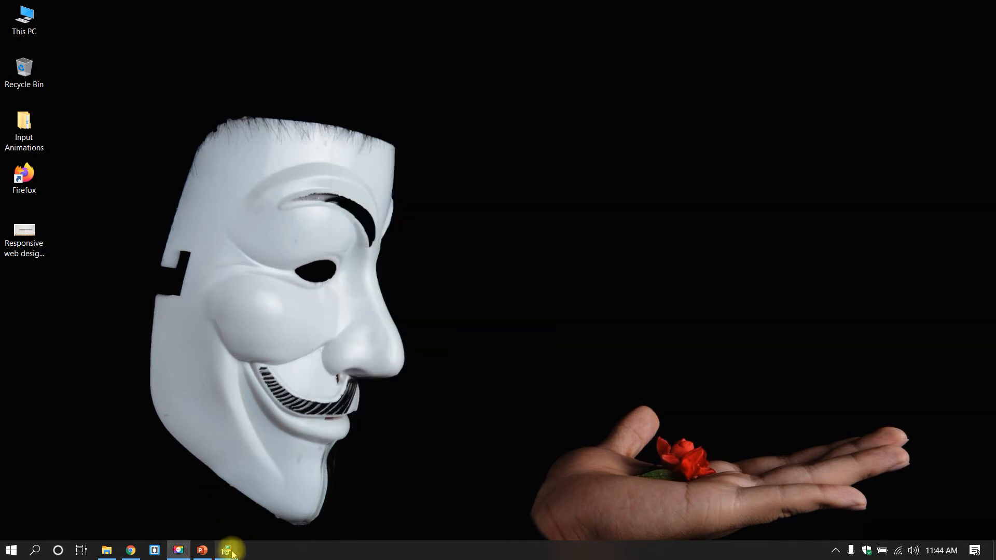
click(227, 551)
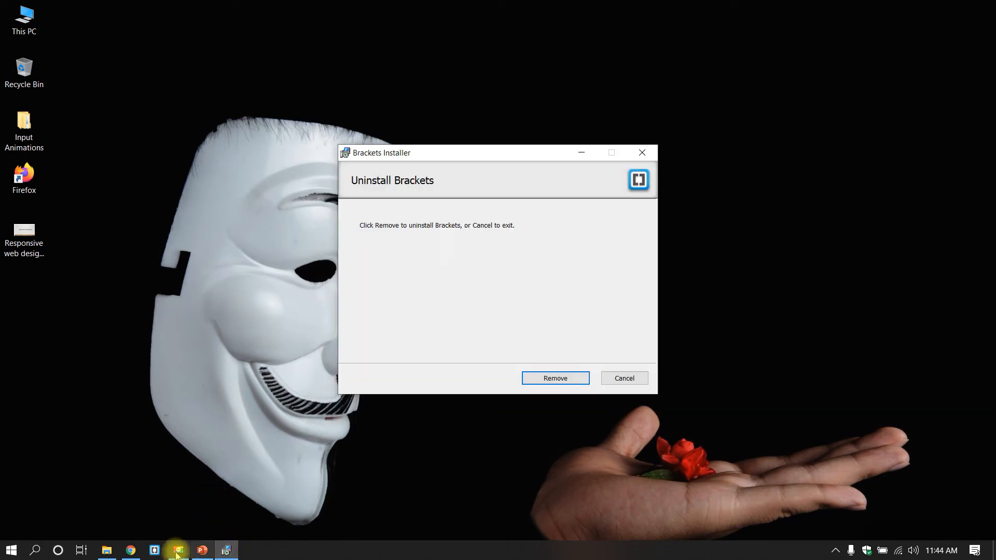
click(107, 549)
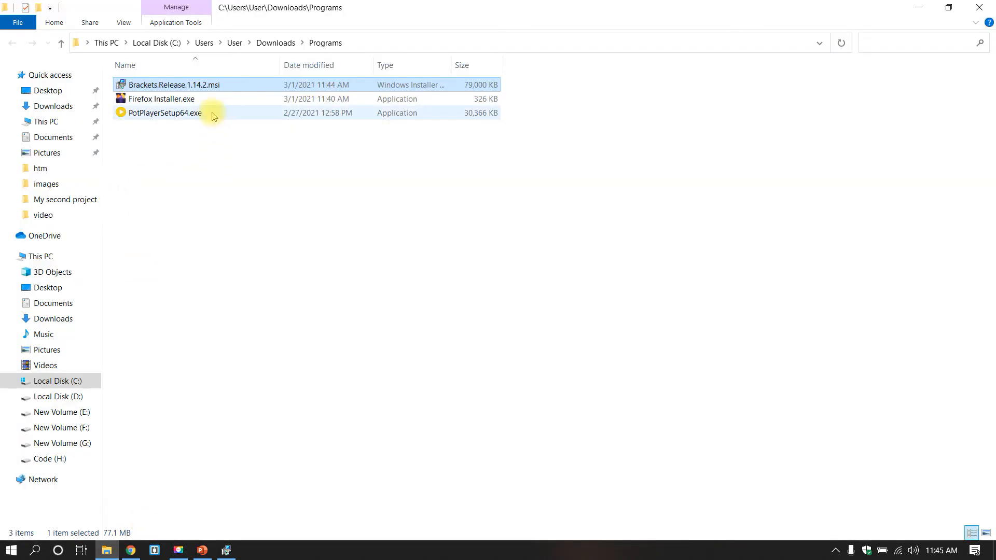
right_click(222, 94)
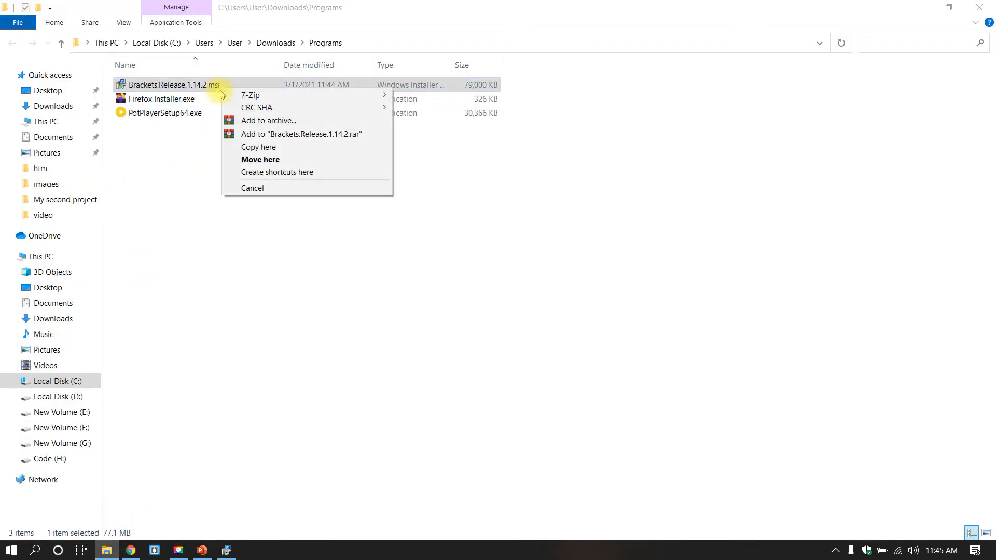
double_click(224, 85)
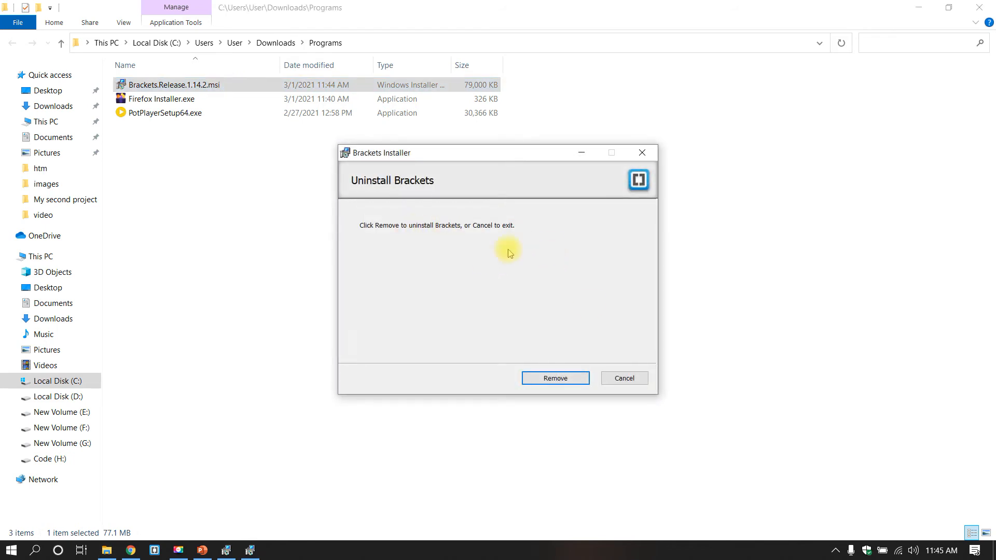
click(631, 382)
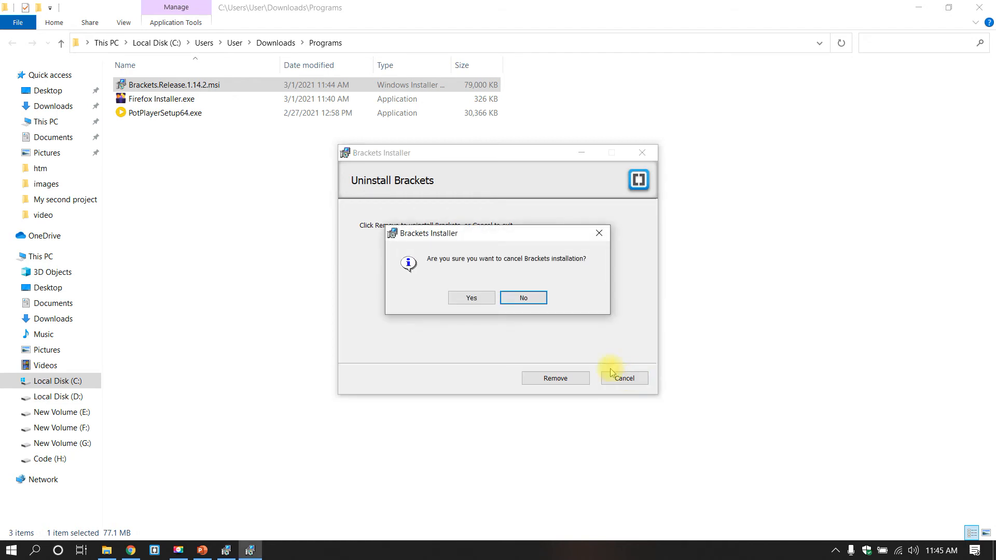
click(473, 298)
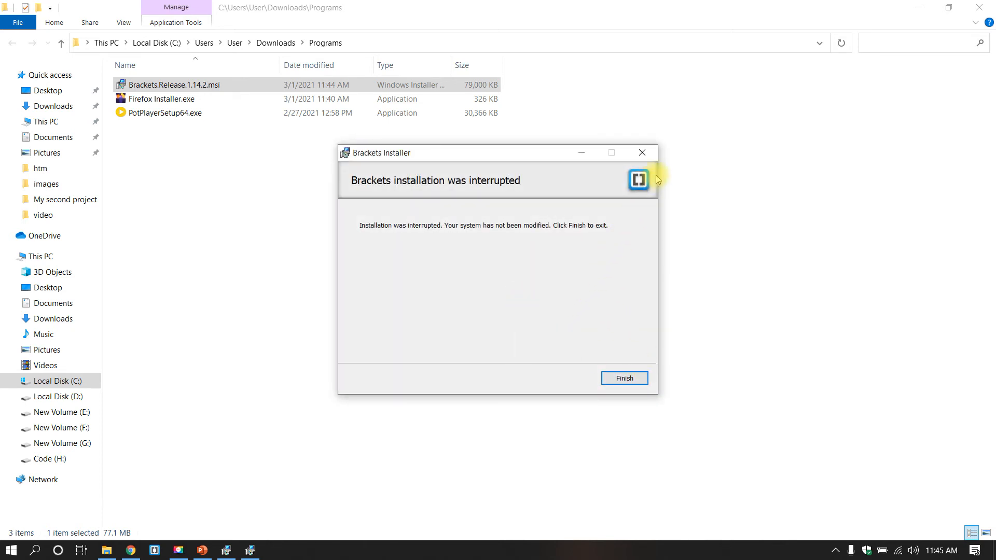
click(646, 157)
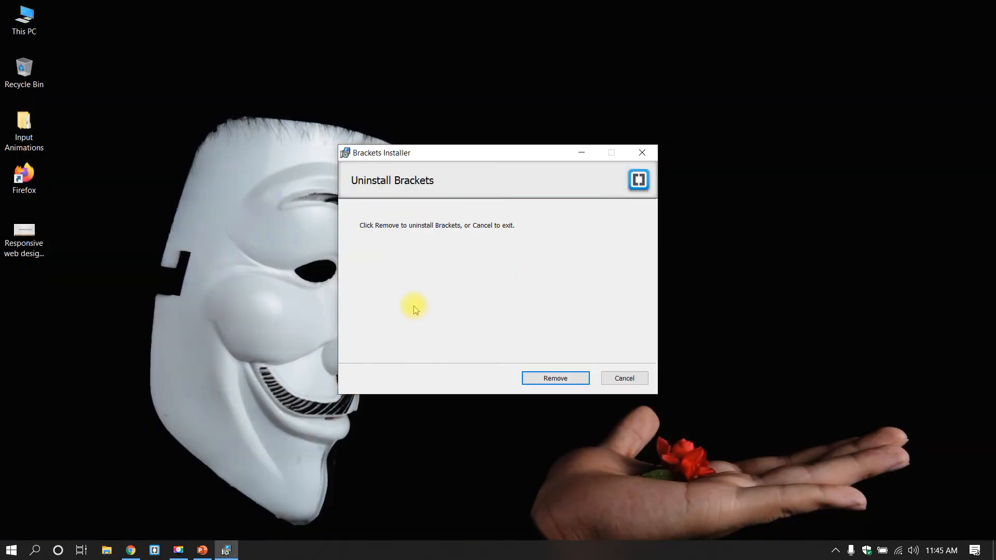
Step: Cancel the remaining Brackets installer without removing the program, finish it, and refresh the desktop
click(642, 152)
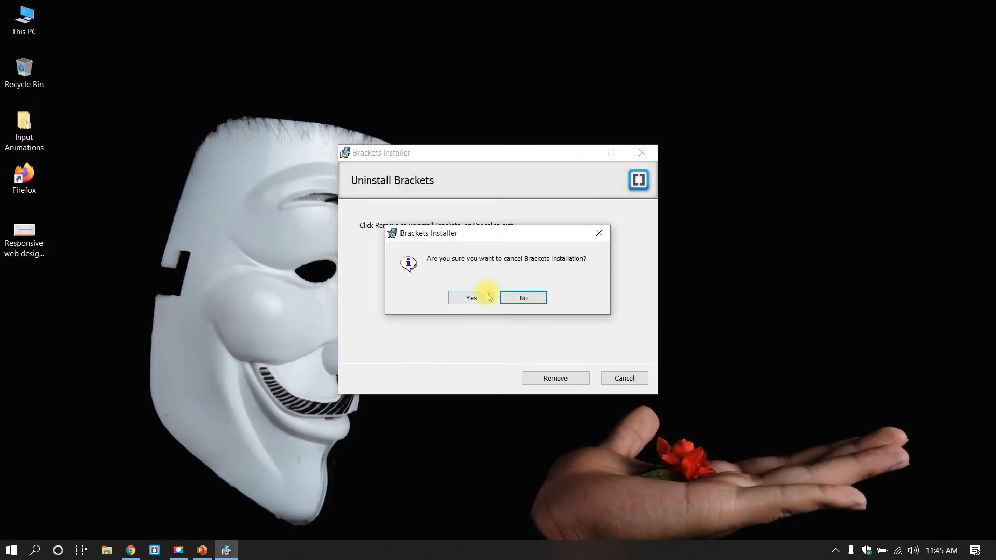
click(469, 299)
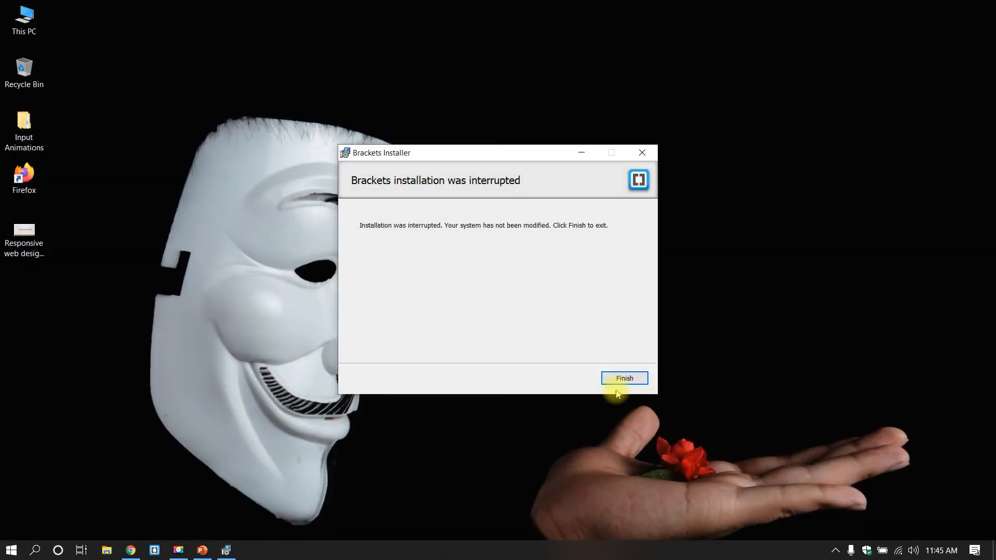
click(615, 378)
right_click(595, 94)
click(629, 134)
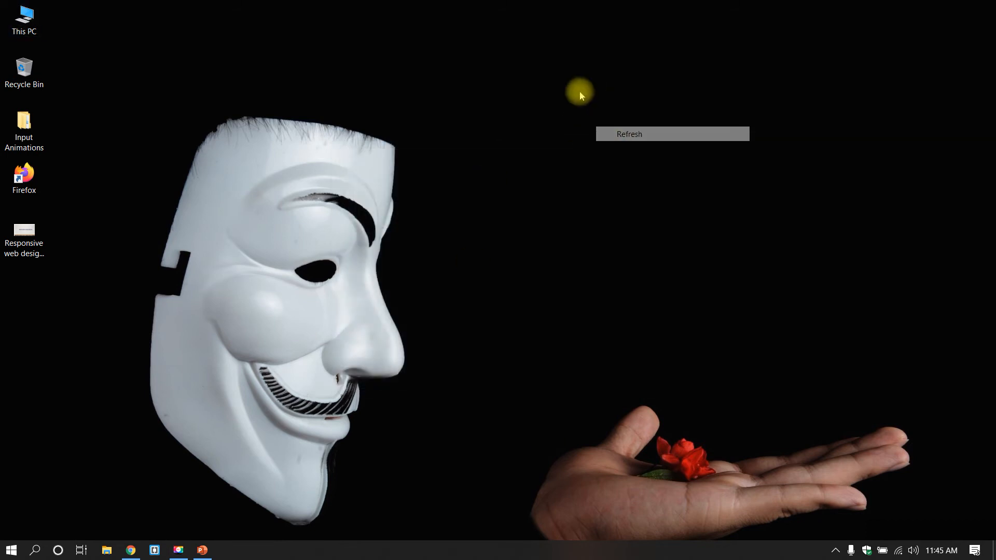
right_click(581, 93)
click(625, 134)
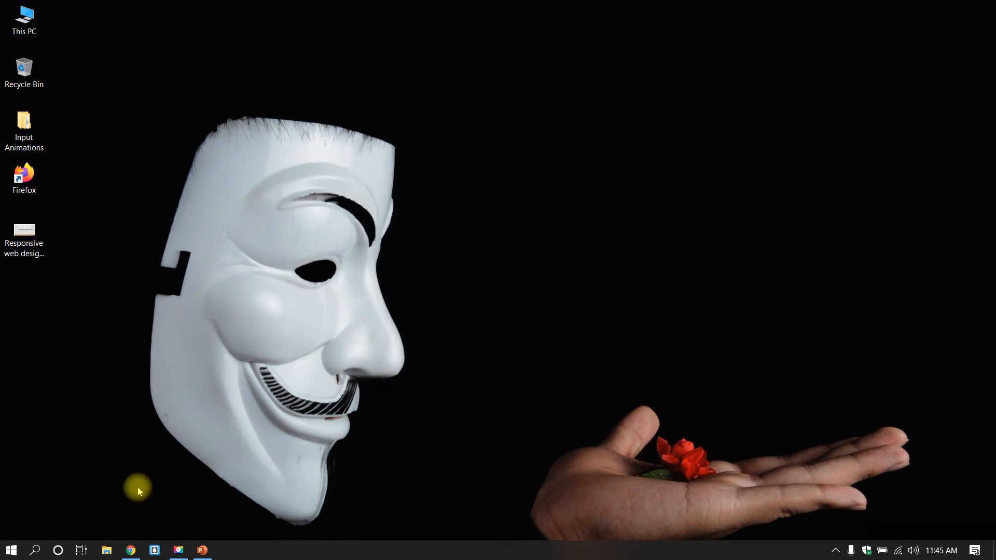
click(154, 551)
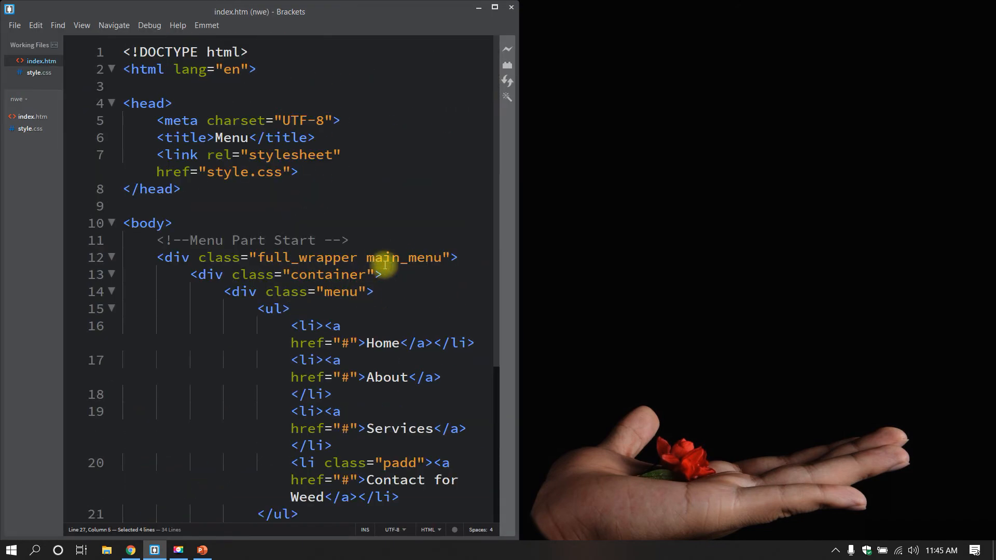
click(510, 7)
right_click(406, 12)
click(433, 52)
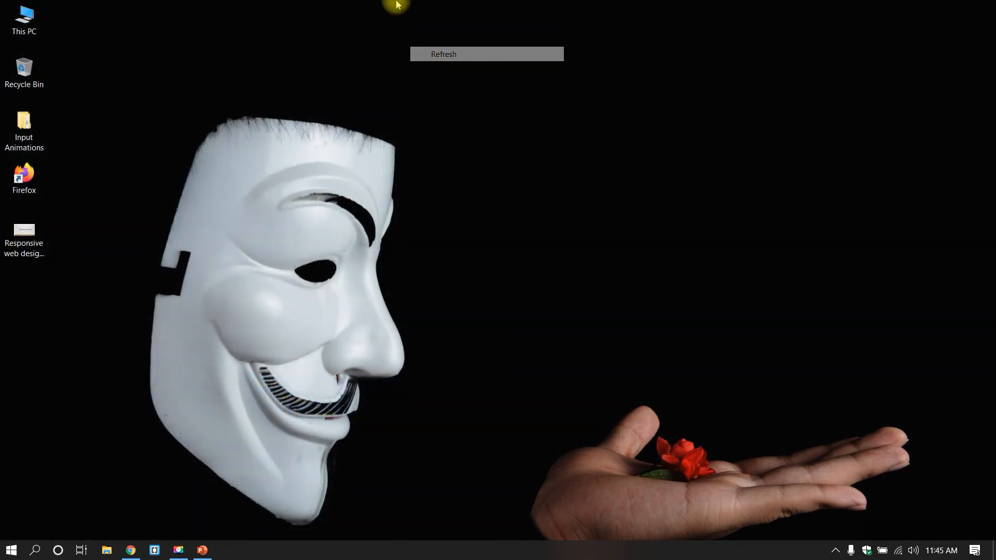
right_click(397, 4)
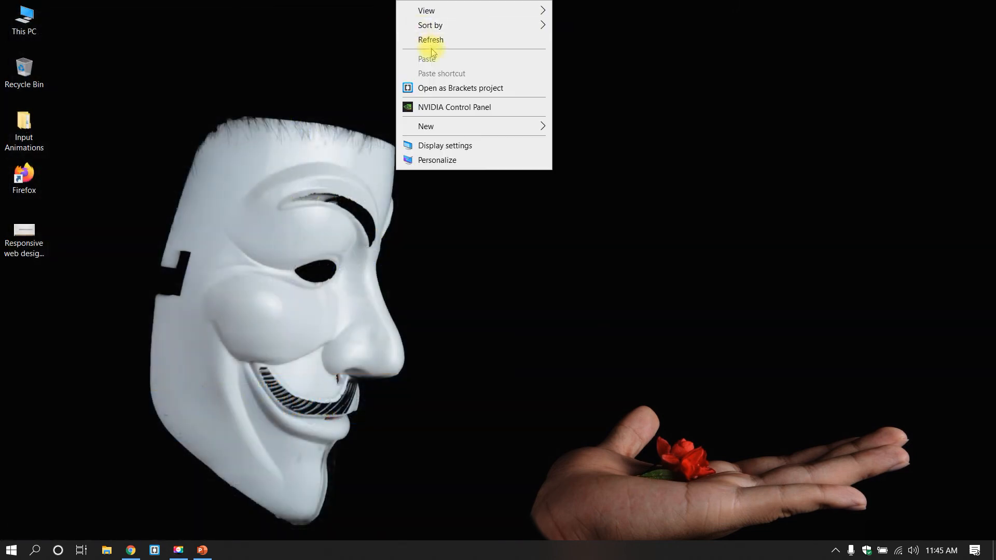
Step: Open Brackets in a maximized window and close index.htm and style.css in the working files
click(154, 551)
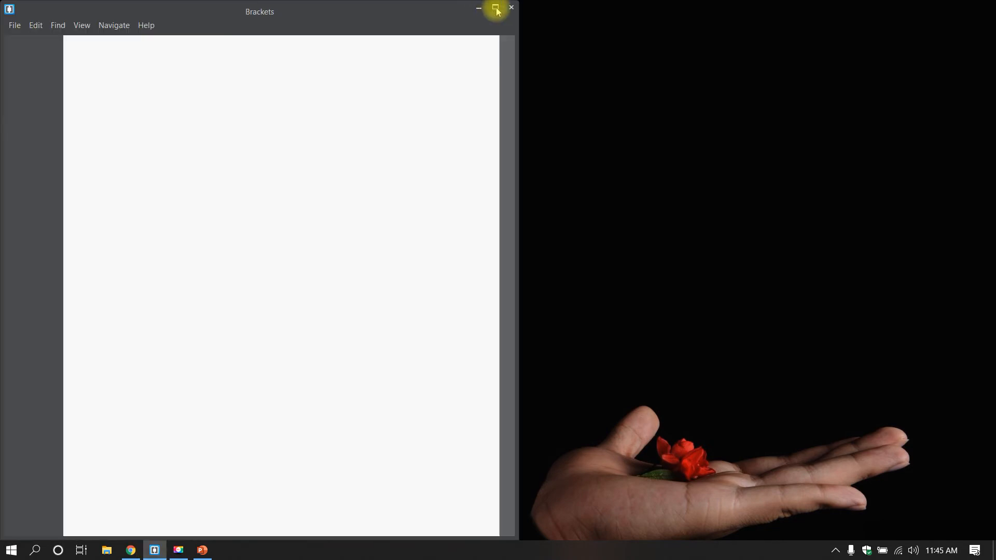
click(497, 7)
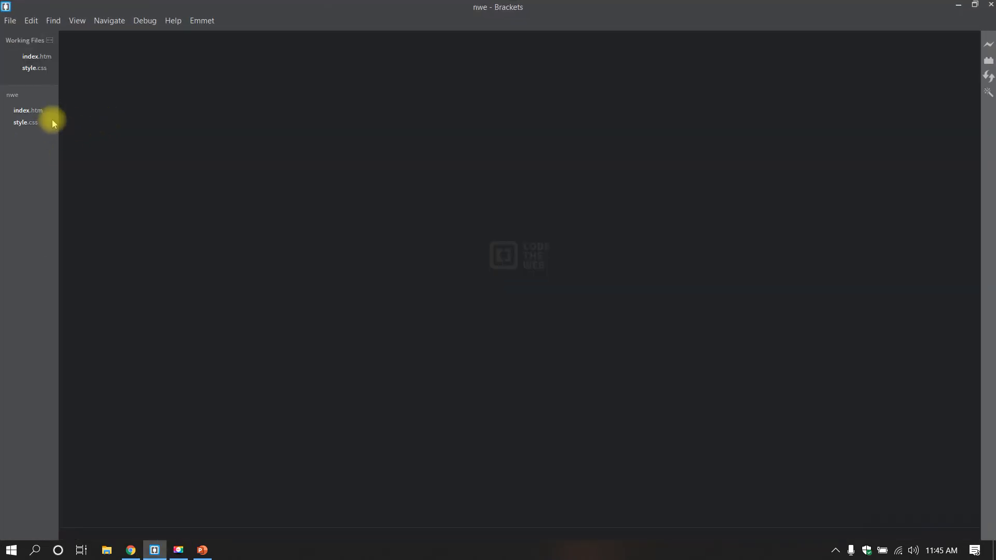
click(8, 56)
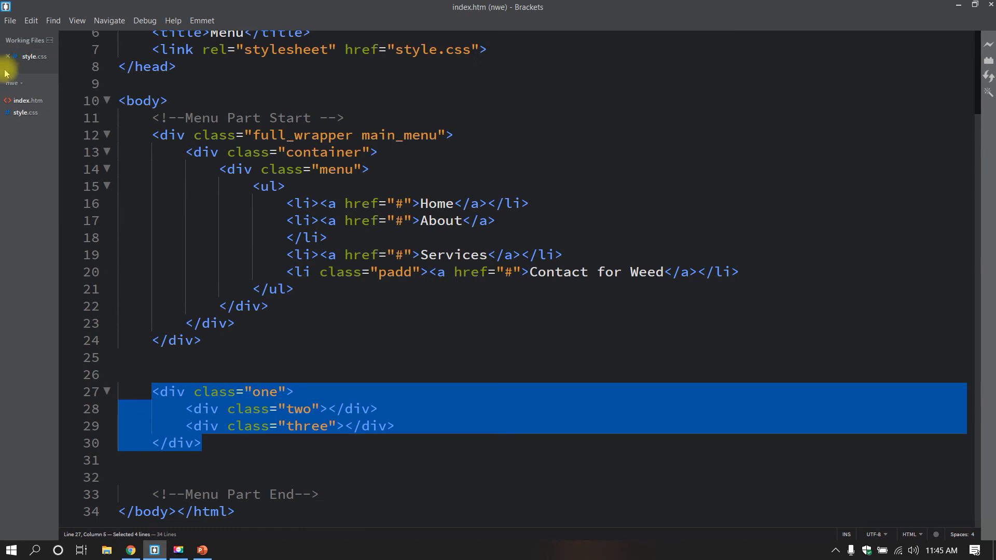
click(9, 56)
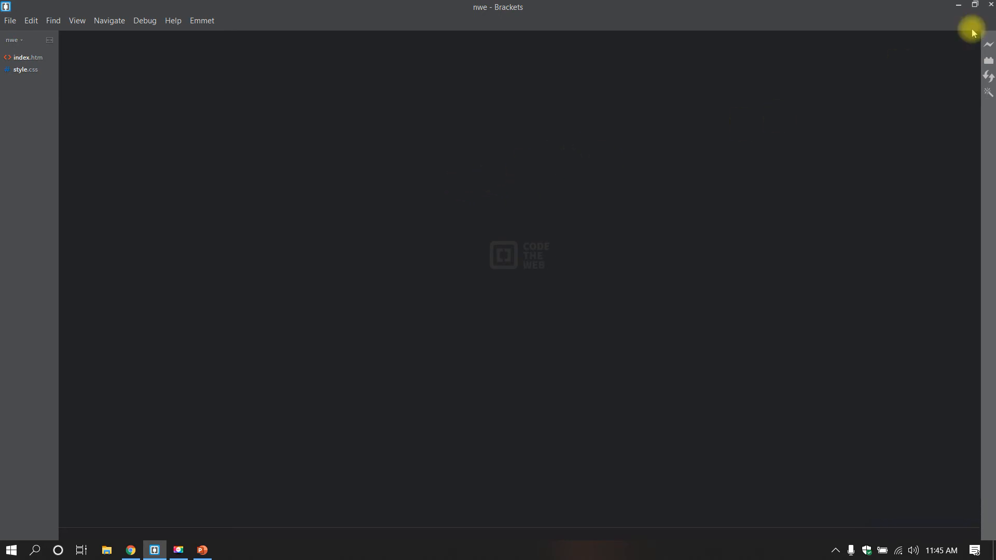
Step: Return from Brackets to the desktop and refresh it
click(958, 5)
right_click(491, 82)
click(534, 124)
right_click(471, 46)
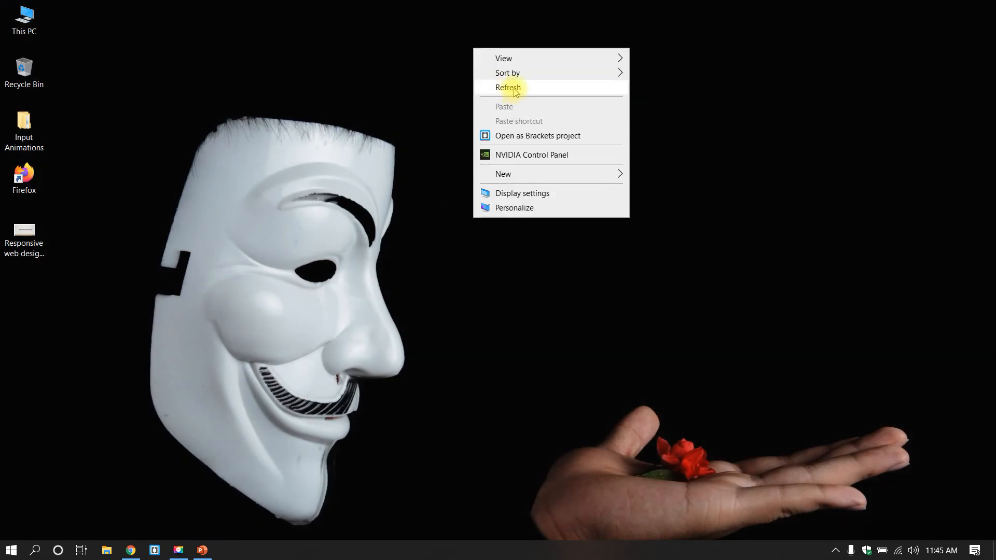
click(495, 86)
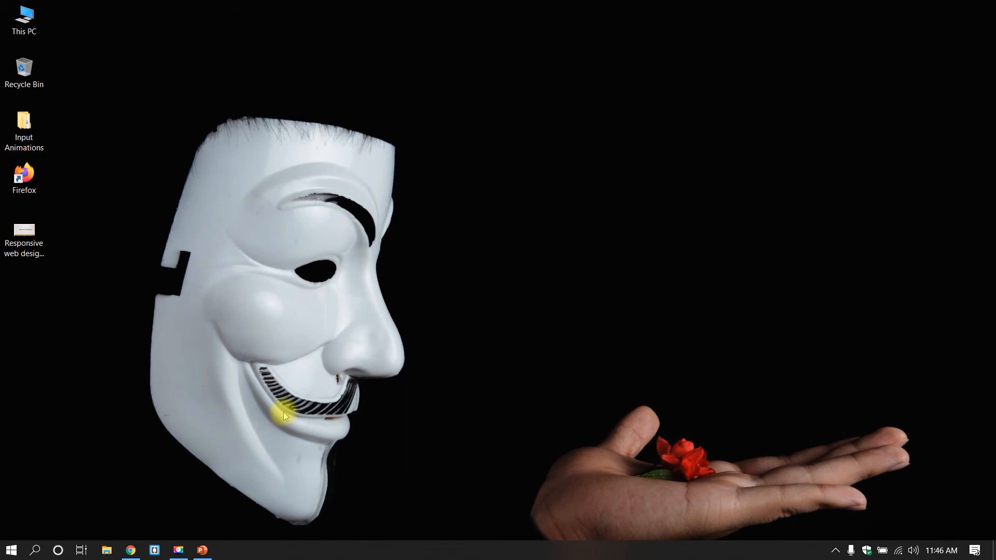
Step: Launch Firefox, create a new profile at the older-version prompt, and view the Firefox Privacy Notice tab
double_click(21, 192)
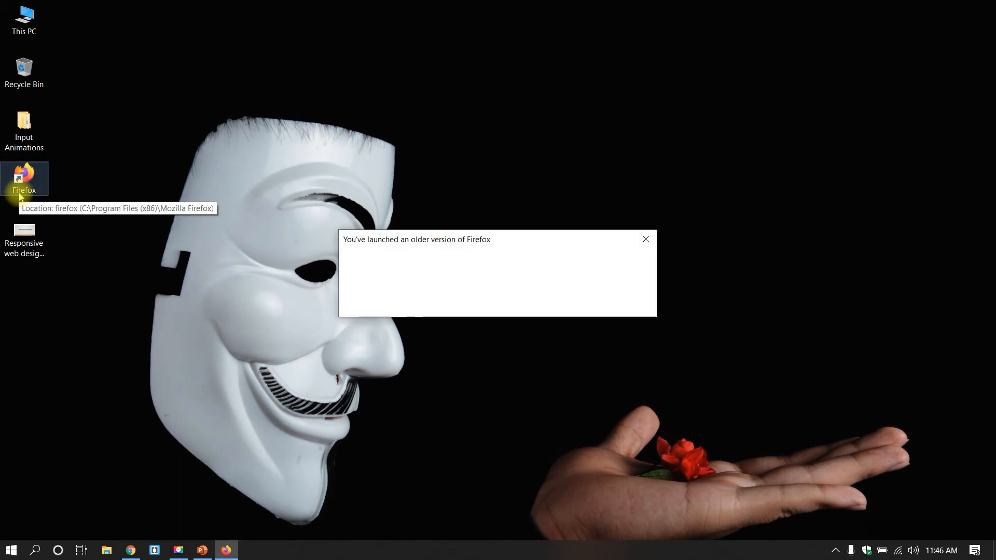
click(600, 299)
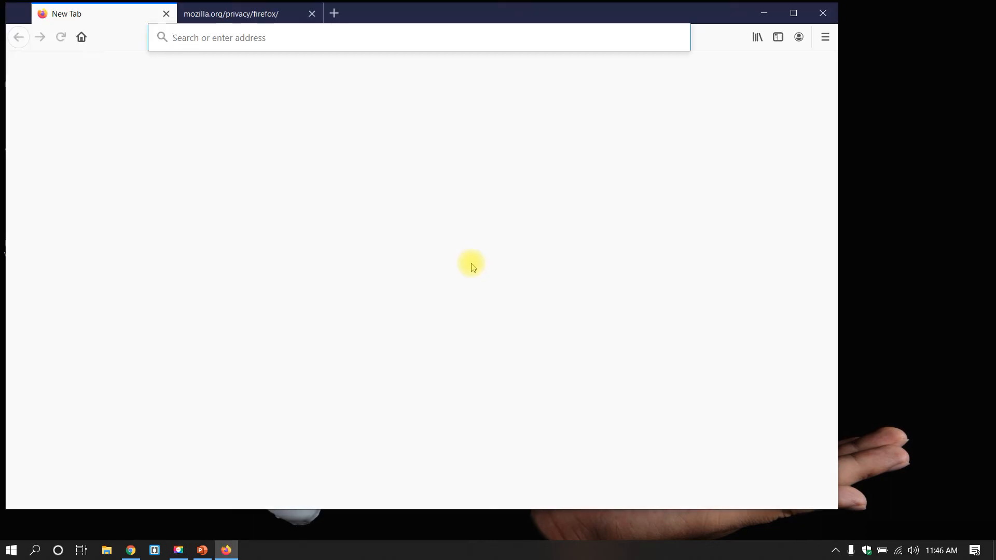
click(289, 12)
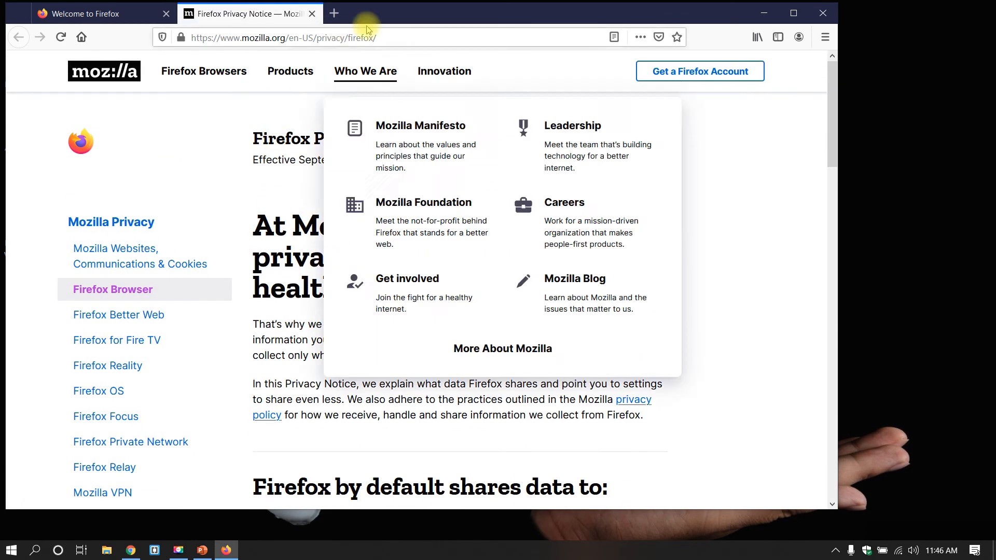
Step: Open a new Firefox tab, close the welcome and privacy notice tabs, and exit the browser
click(334, 13)
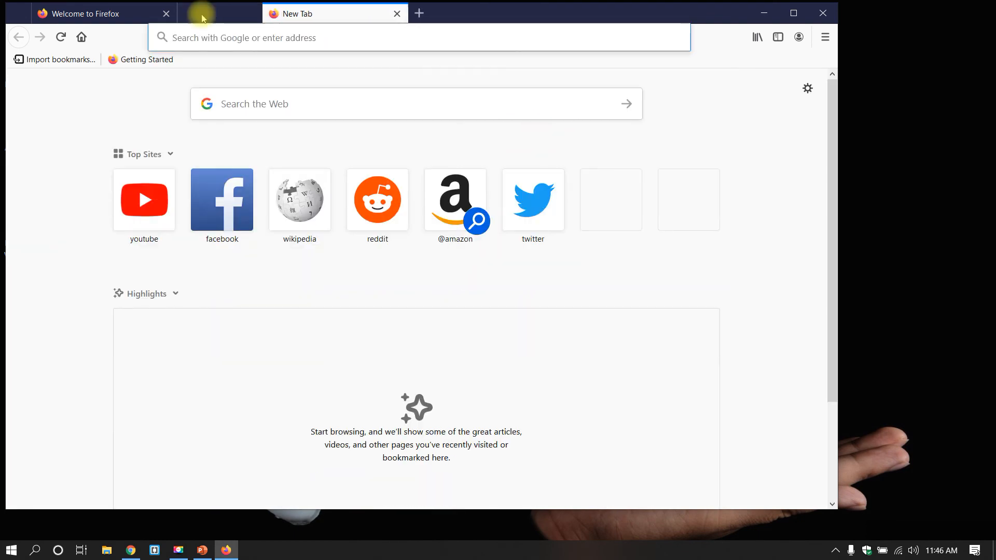
click(166, 13)
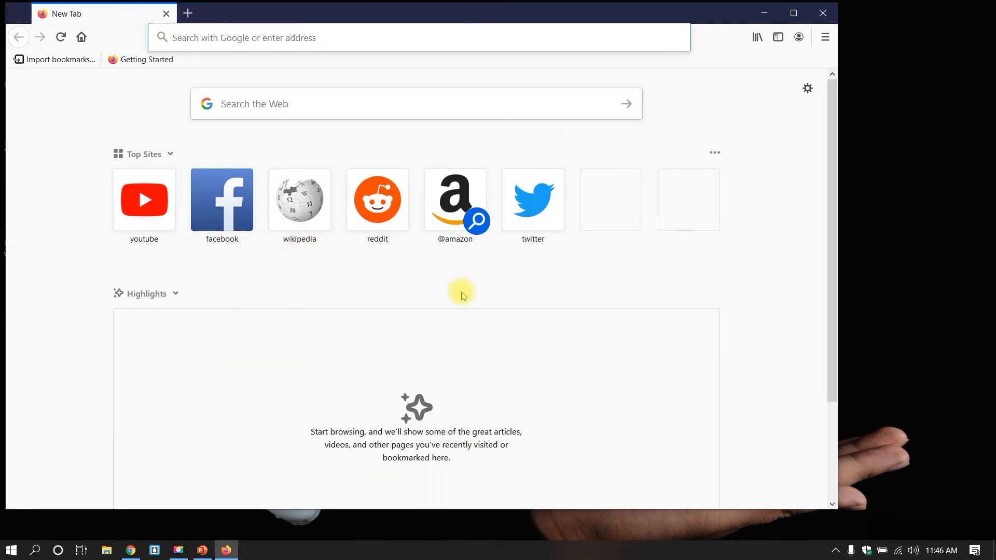
click(792, 13)
click(991, 5)
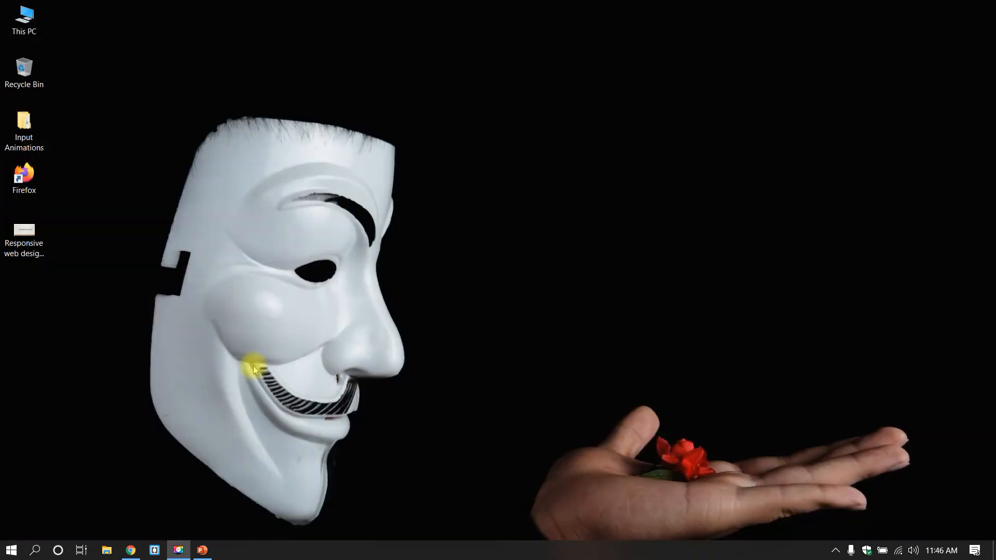
Step: Open Brackets, and switch to Chrome to open a new tab beside the brackets.io page
click(156, 550)
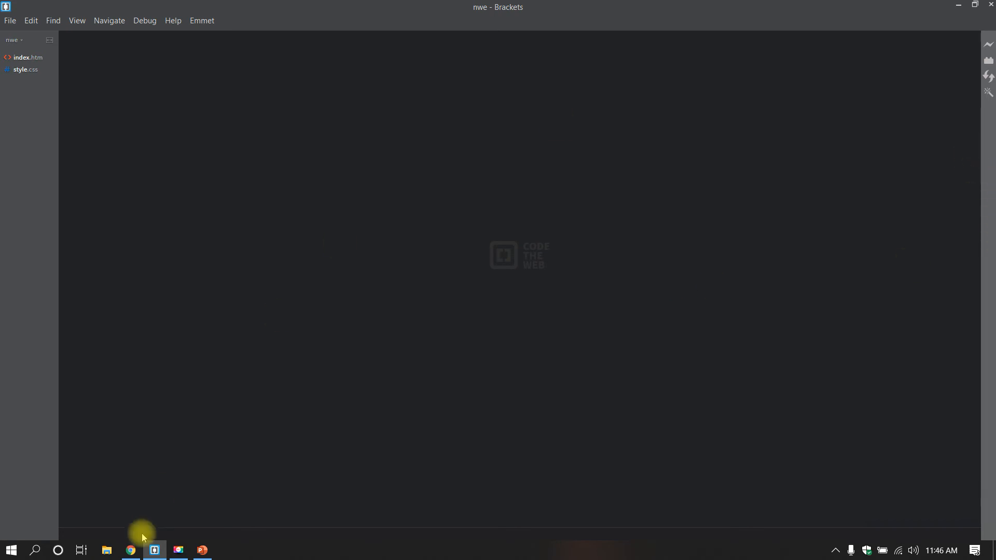
click(132, 551)
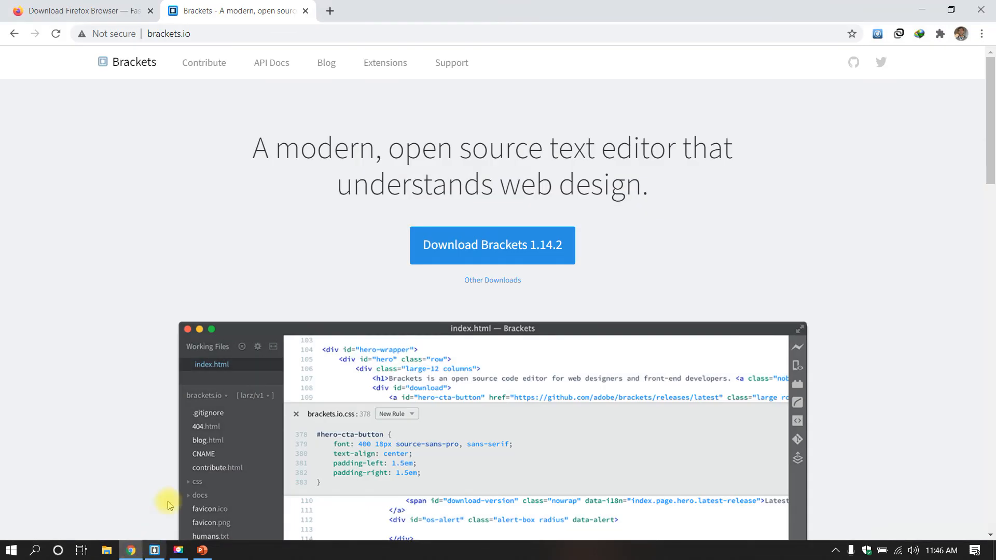
click(329, 11)
click(363, 26)
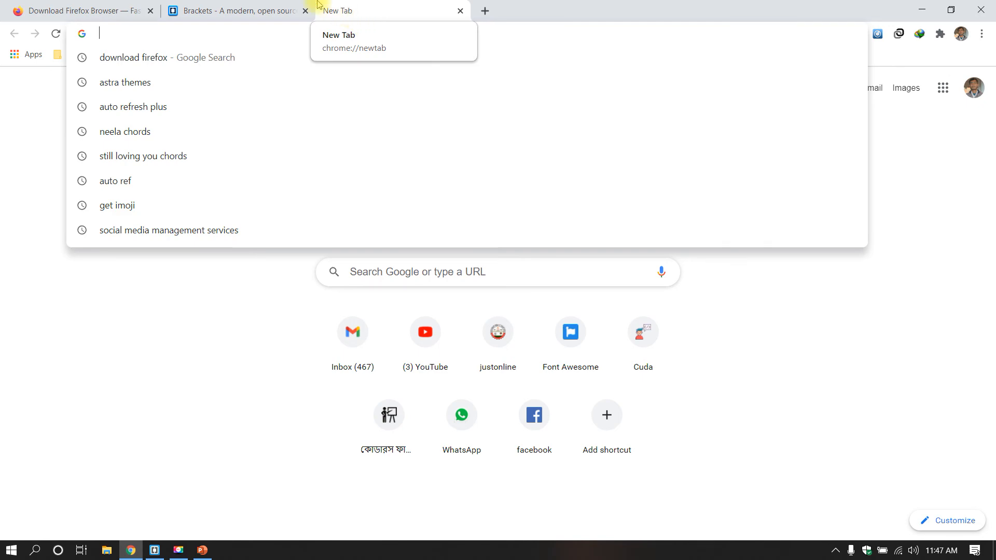
Step: Look over the brackets.io home page and go back to the empty new tab
click(244, 10)
scroll(480, 220, down, 5)
scroll(507, 326, up, 5)
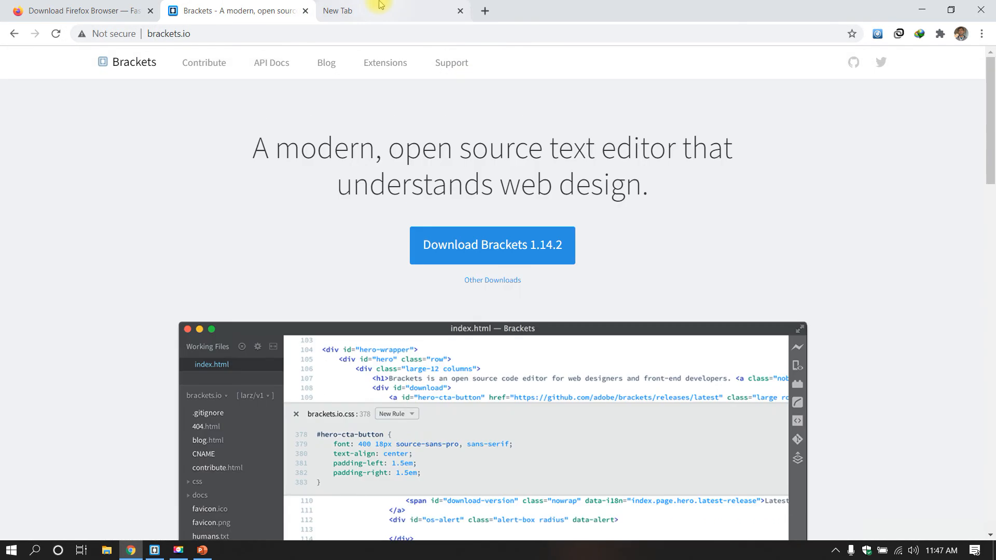
click(378, 9)
Step: Switch to Brackets and open the Extension Manager on its available extensions
click(154, 550)
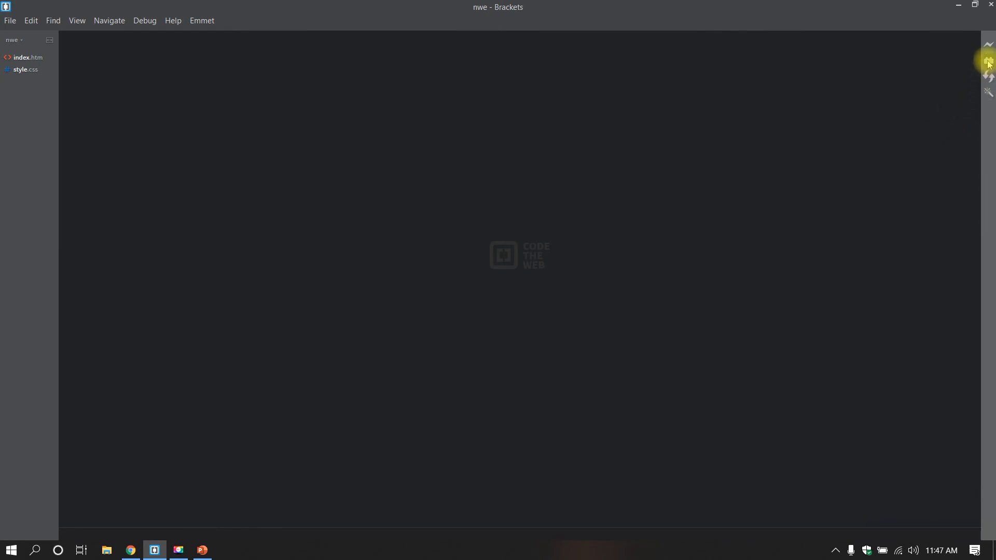
click(987, 62)
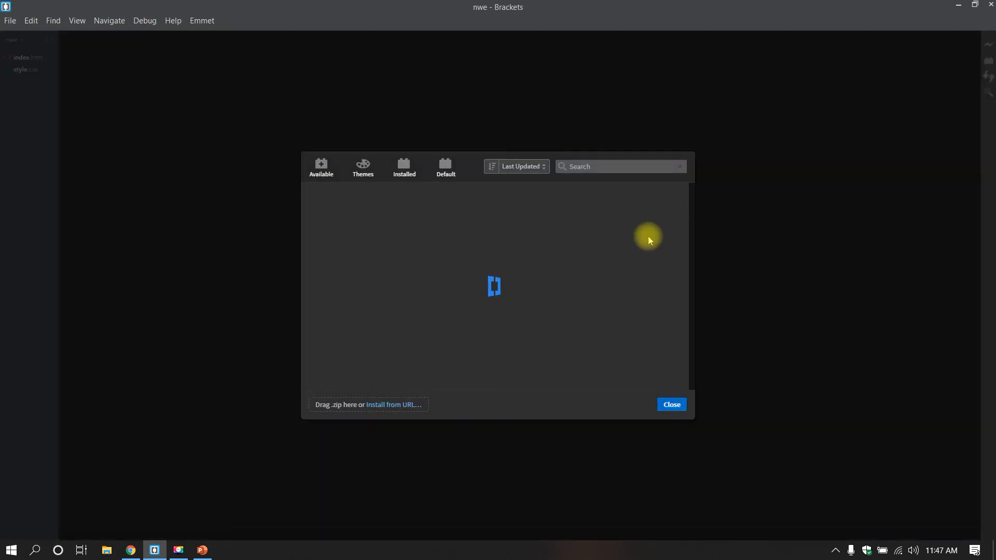
click(674, 406)
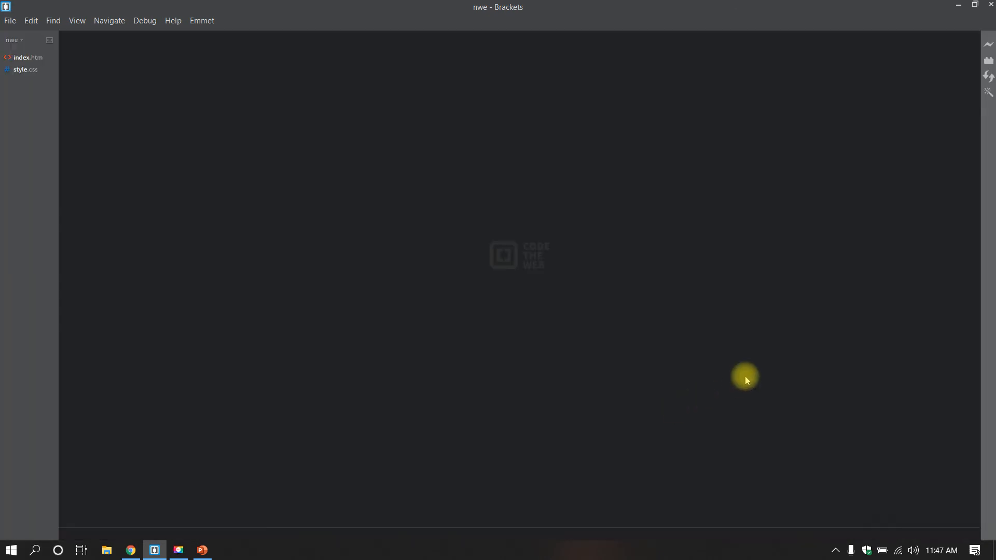
click(989, 61)
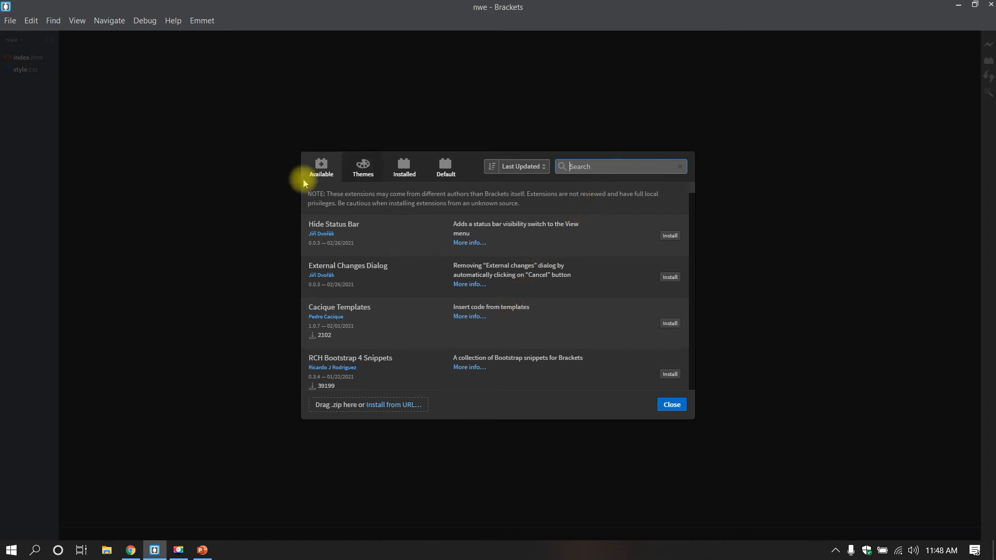
Step: Examine the list of installed extensions in the Extension Manager, from Beautify through Refresh or Reload Brackets
click(404, 172)
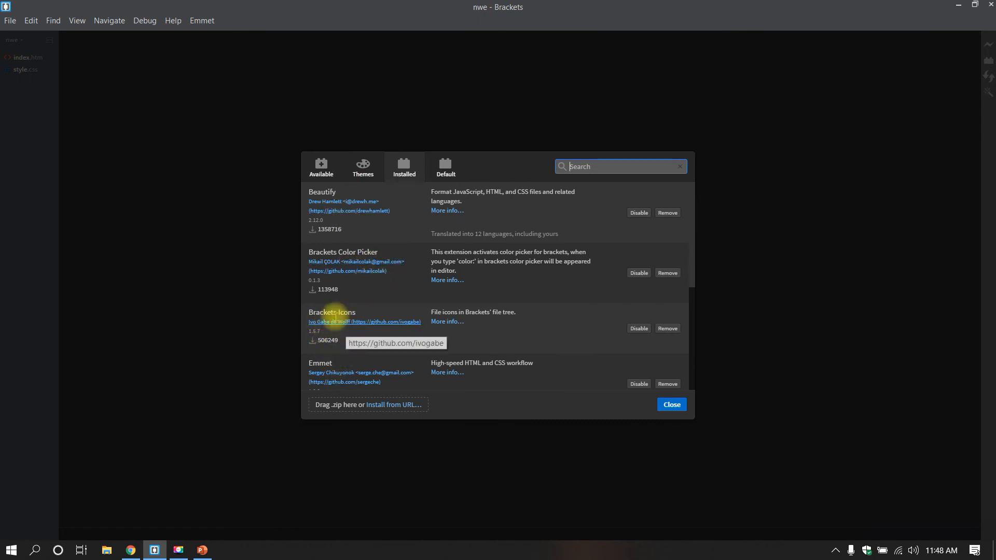
scroll(345, 327, down, 1)
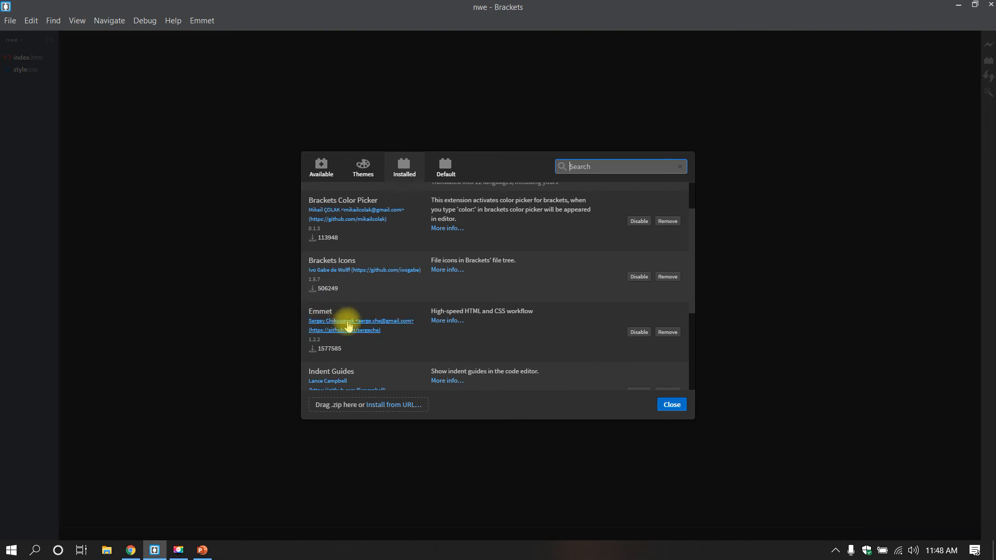
scroll(343, 326, down, 1)
scroll(348, 326, down, 1)
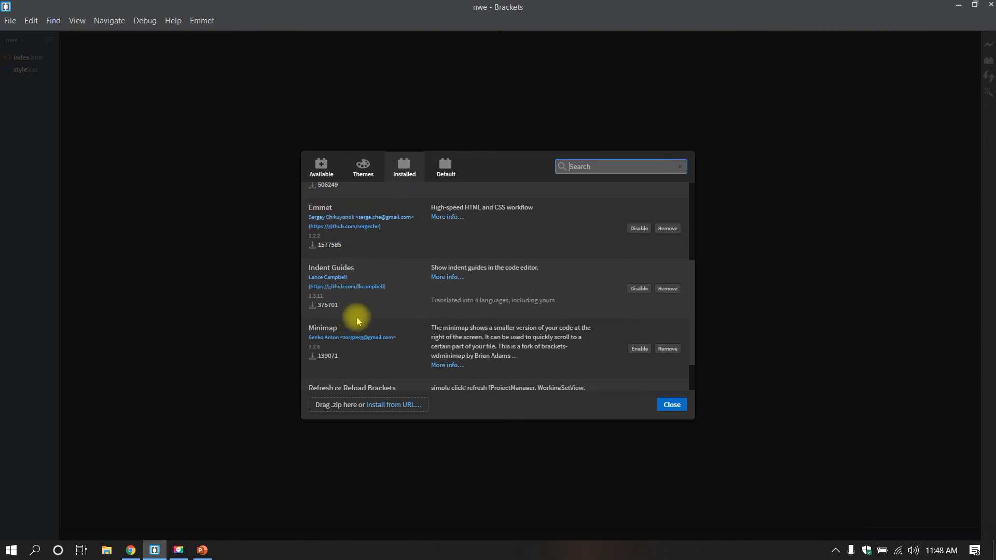
scroll(357, 319, down, 1)
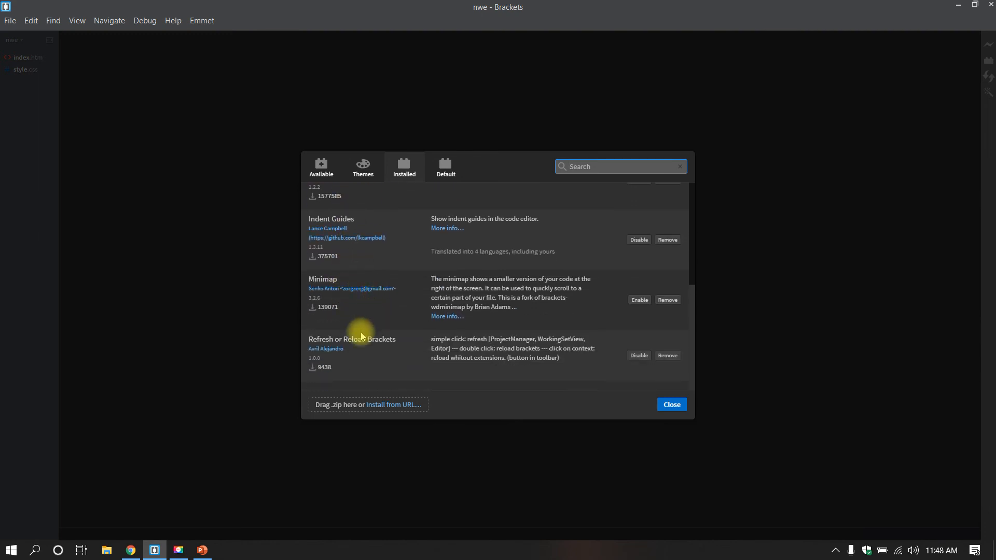
scroll(353, 356, up, 4)
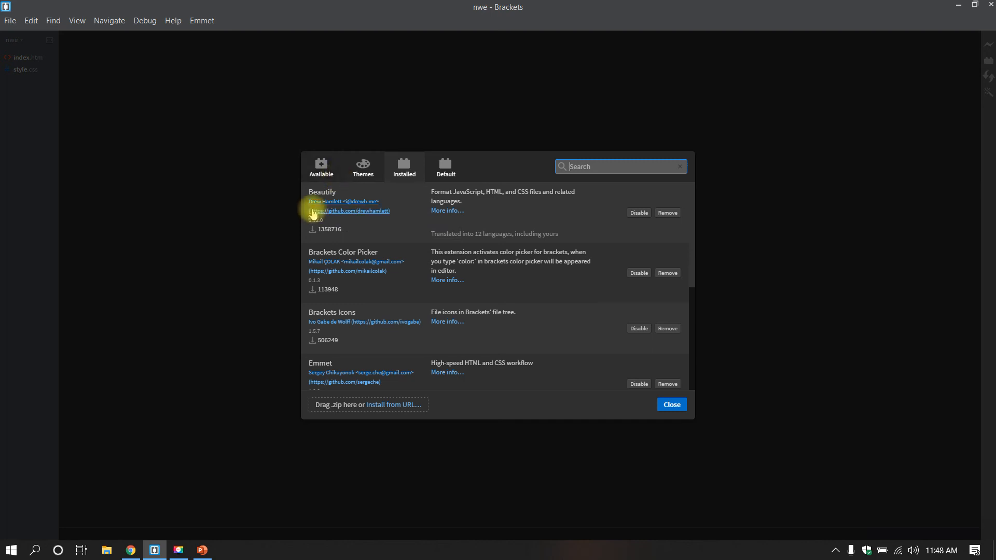
Step: Search the available extensions for "beautify" and clear the search
click(322, 171)
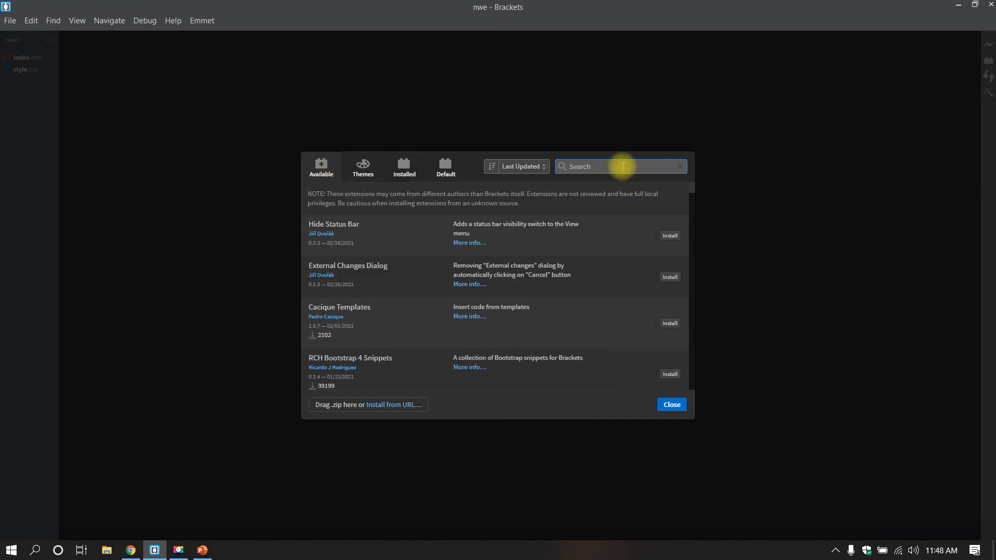
text(bea)
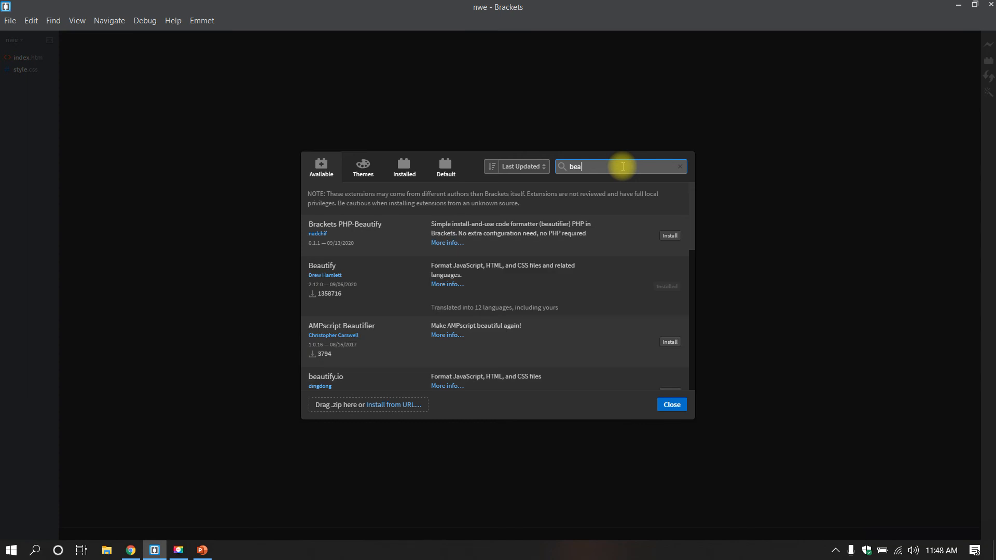
text(utify)
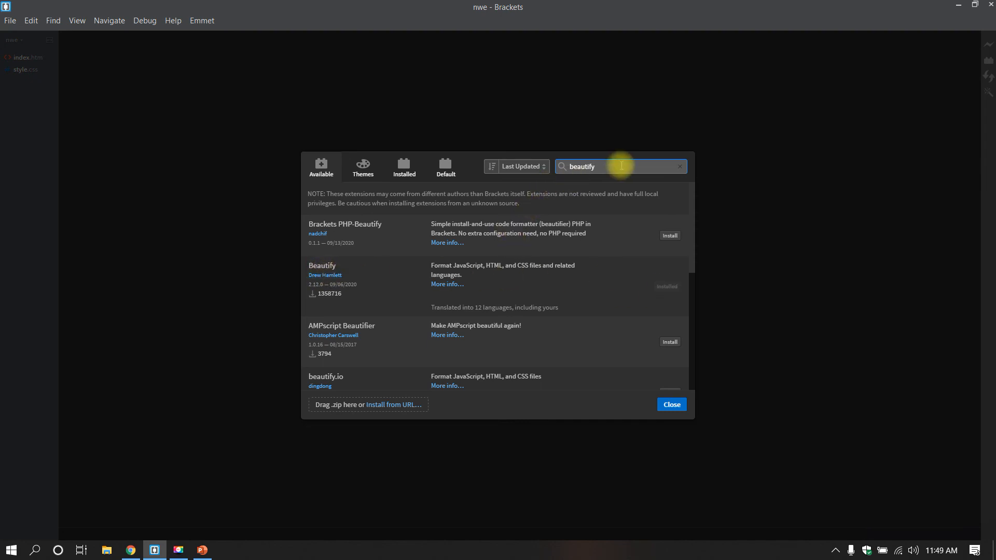
key(BackSpace)
key(BackSpace)
key(BackSpace)
key(BackSpace)
key(BackSpace)
key(BackSpace)
key(BackSpace)
key(BackSpace)
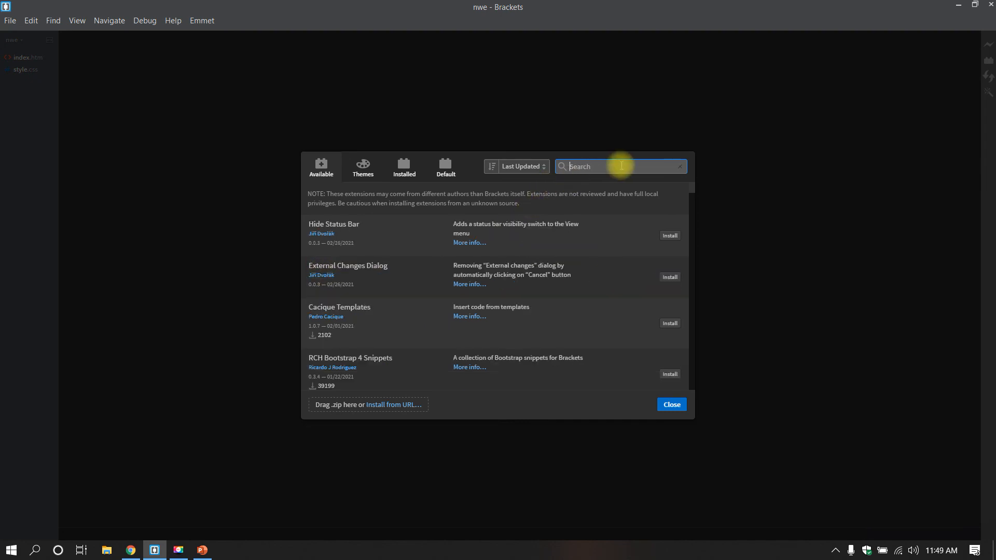
Step: Search the available extensions for "Emmet" and clear the search
text(Emmet)
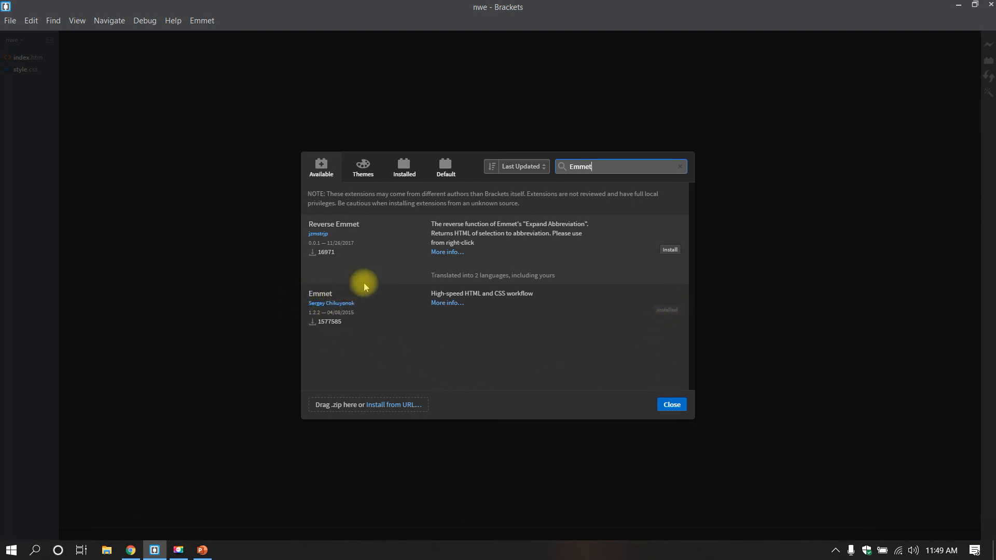
key(BackSpace)
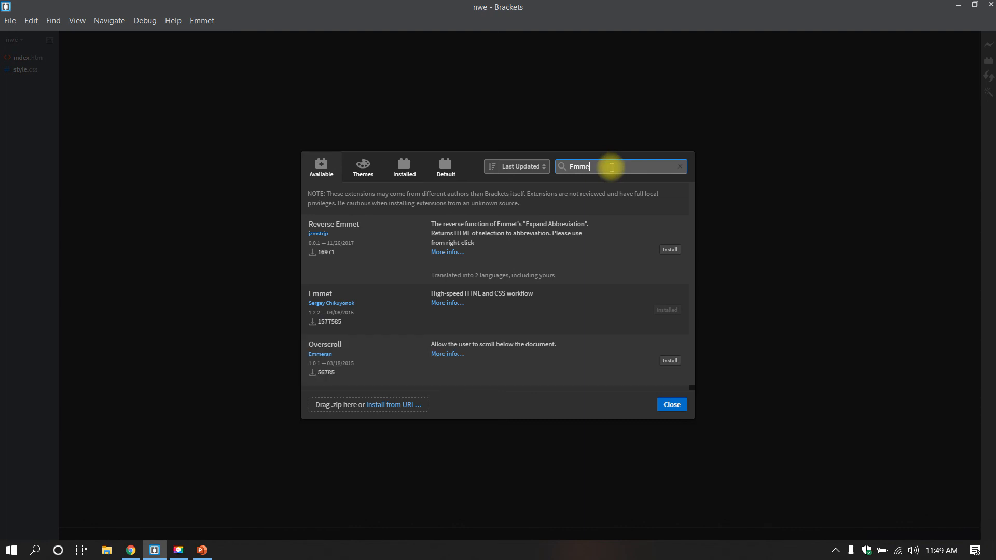
key(BackSpace)
key(BackSpace)
key(BackSpace)
key(BackSpace)
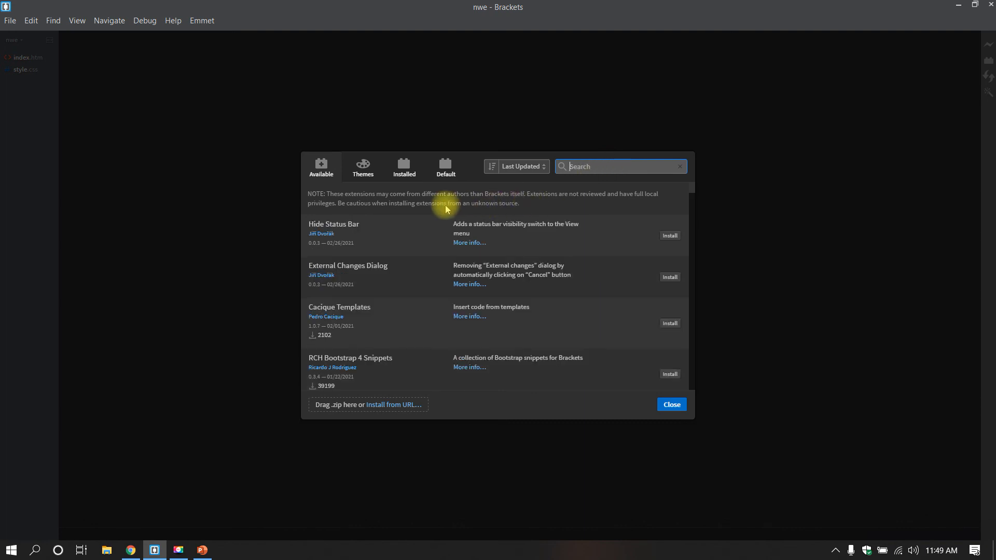
Step: Search the available extensions for "Brackets color picker", highlight the Brackets Color Picker name, and clear the search
click(404, 167)
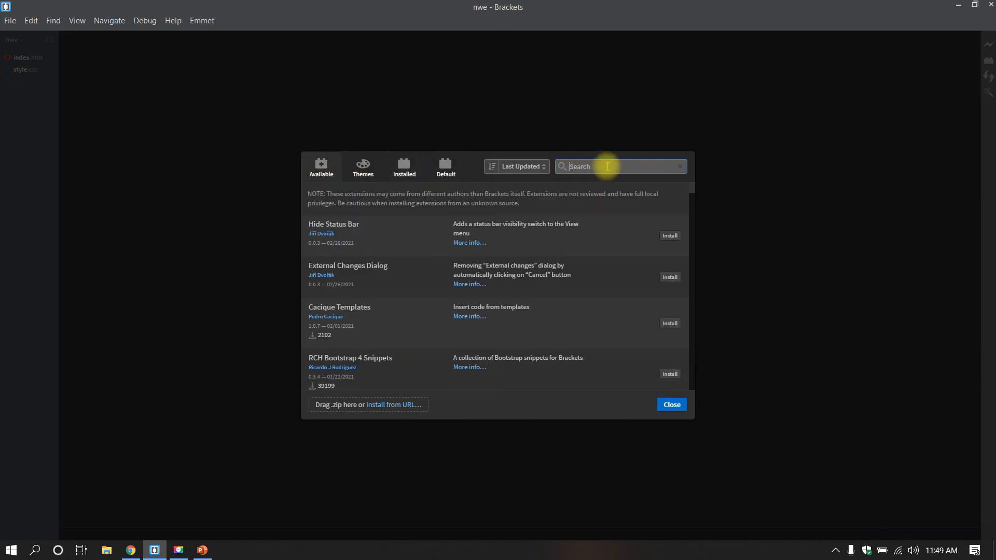
text(Brac)
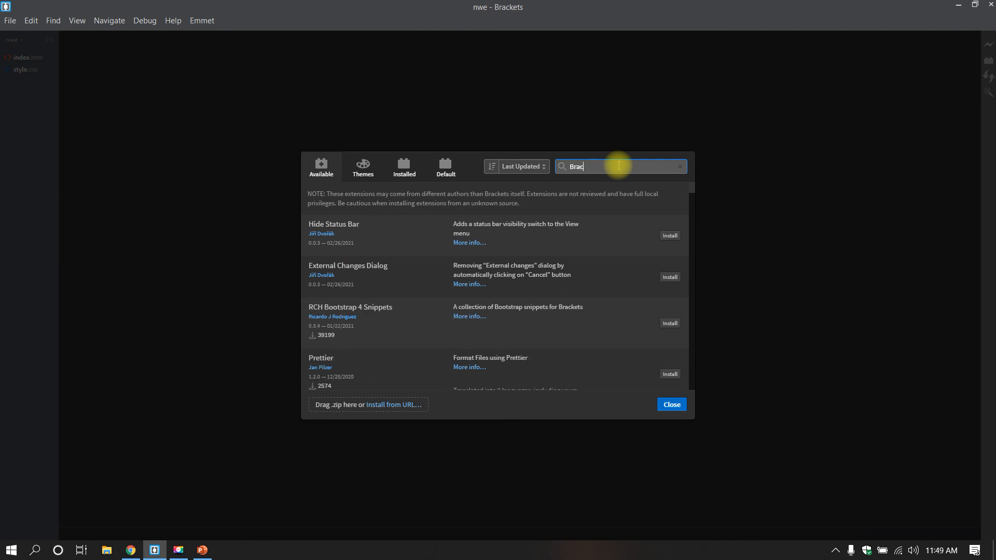
text(kets co)
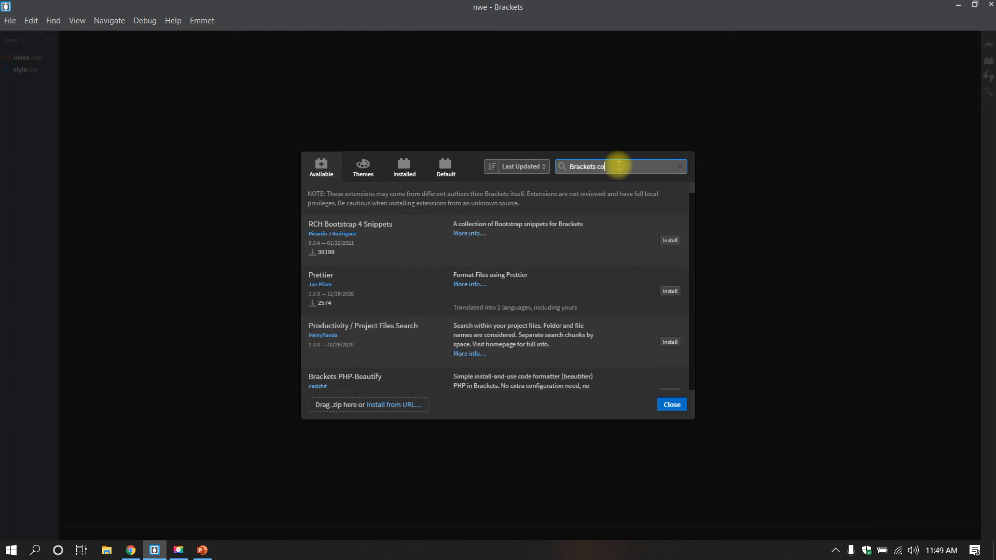
text(lor picker)
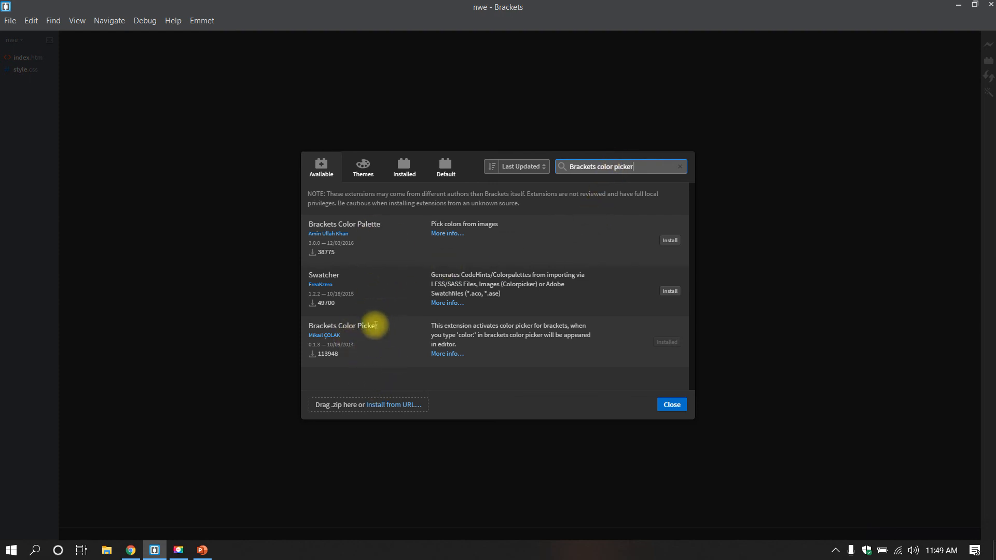
drag(382, 325, 307, 327)
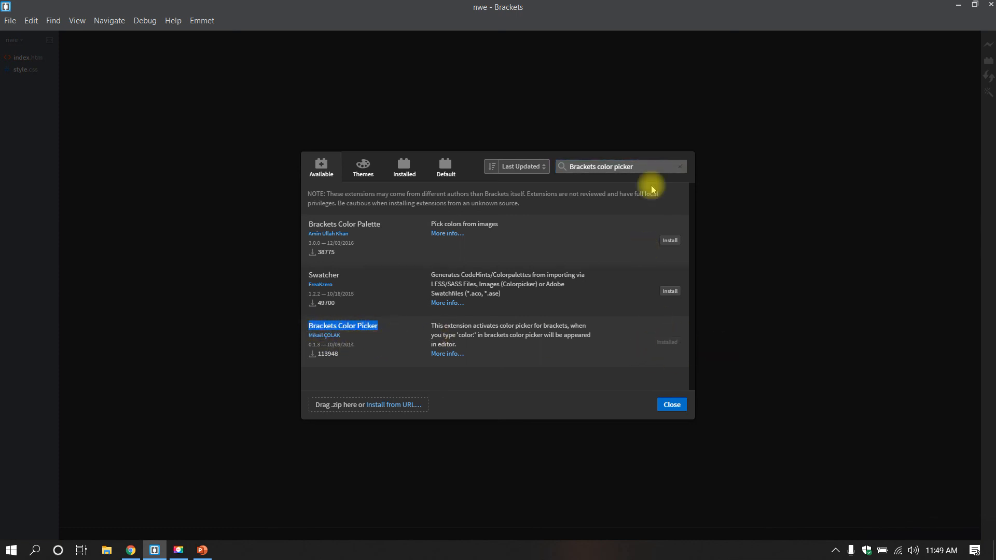
click(648, 165)
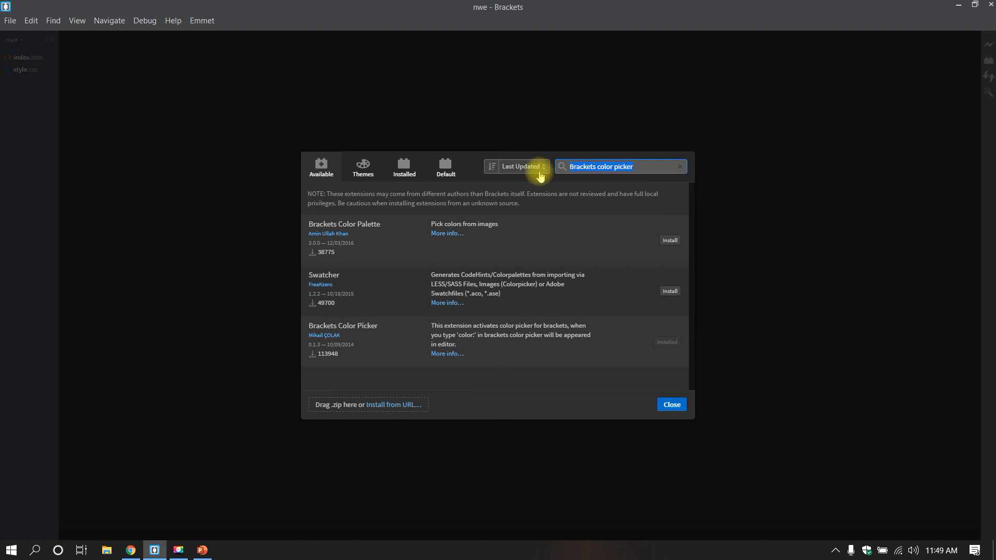
key(ctrl+a)
key(BackSpace)
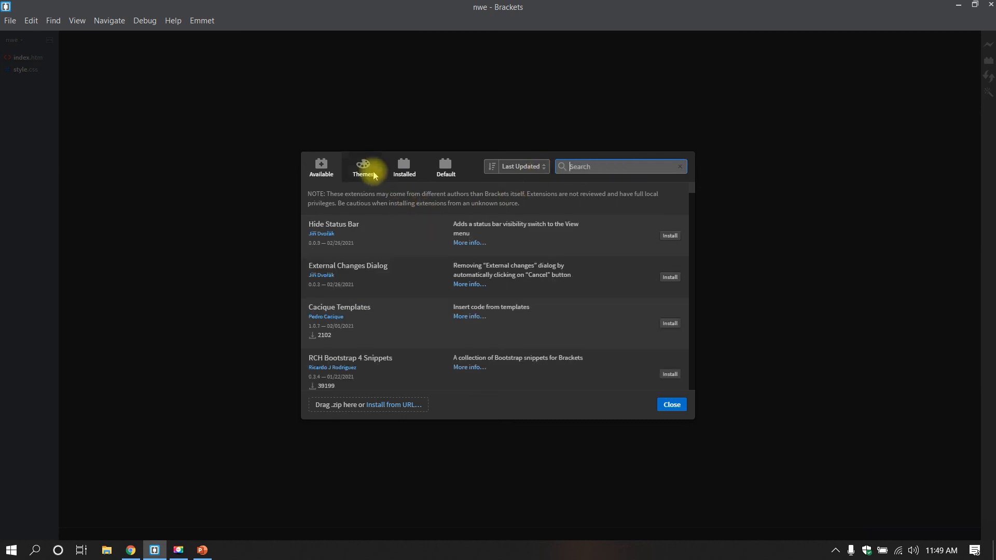
Step: Go through the installed extensions, highlighting the names Beautify, Brackets Color Picker and Brackets Icons in turn
click(405, 167)
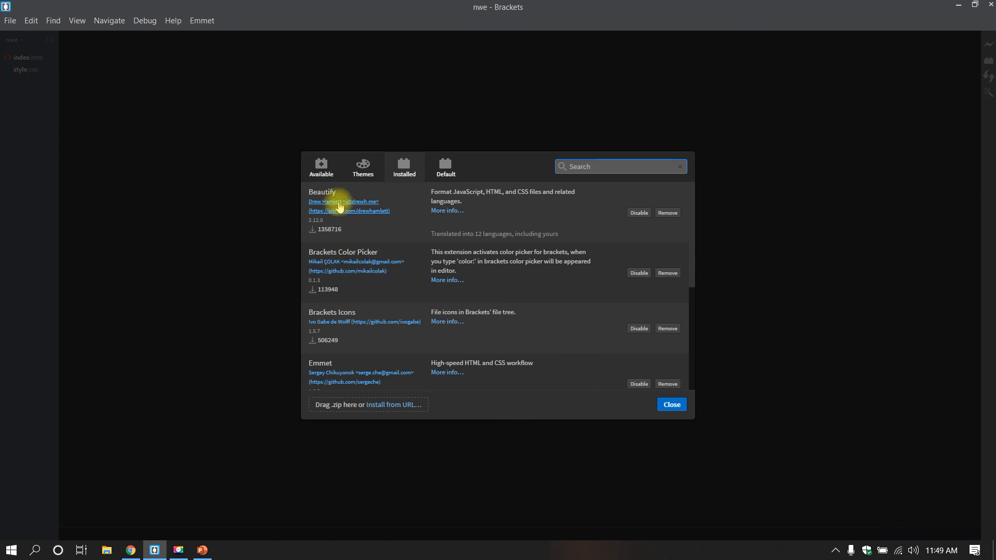
drag(340, 191, 331, 192)
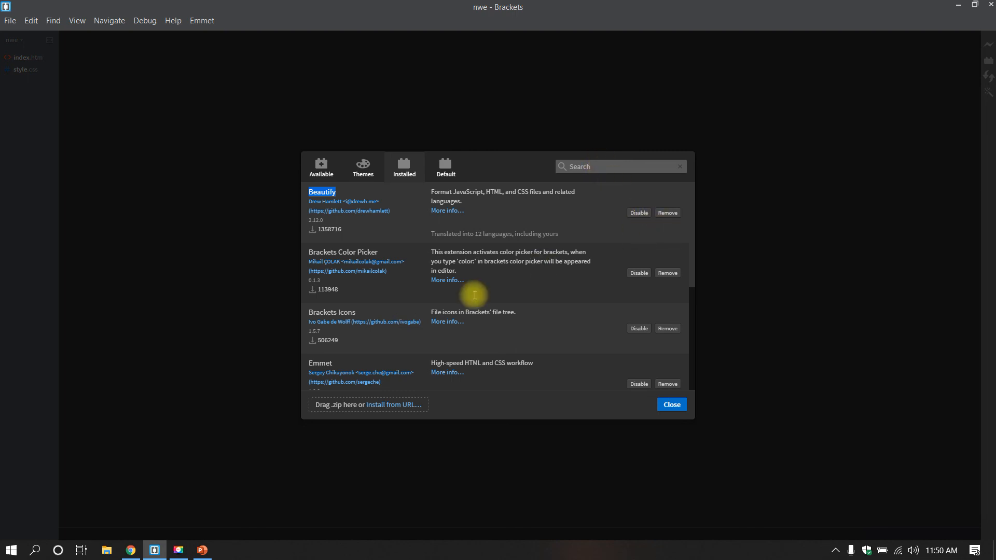
drag(384, 253, 300, 251)
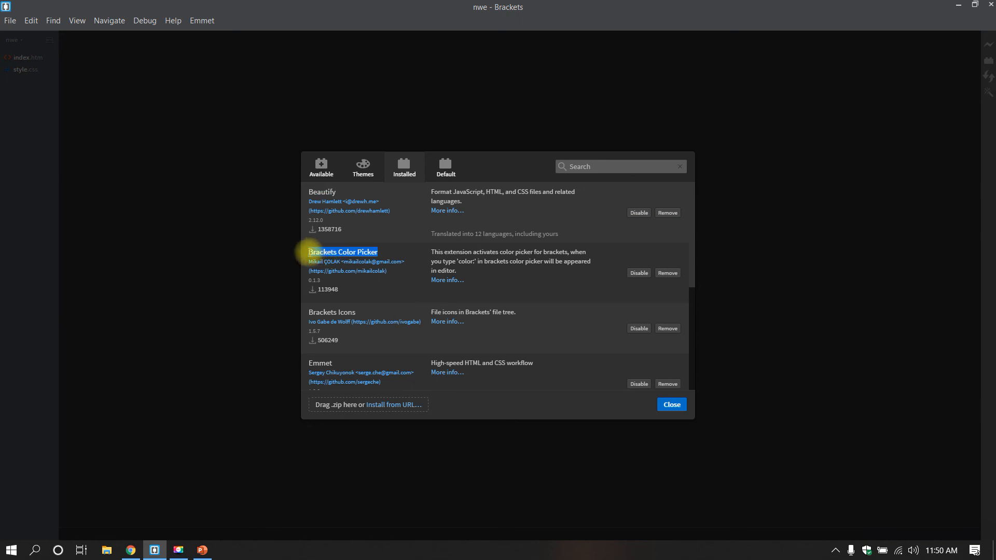
click(389, 251)
scroll(386, 283, down, 1)
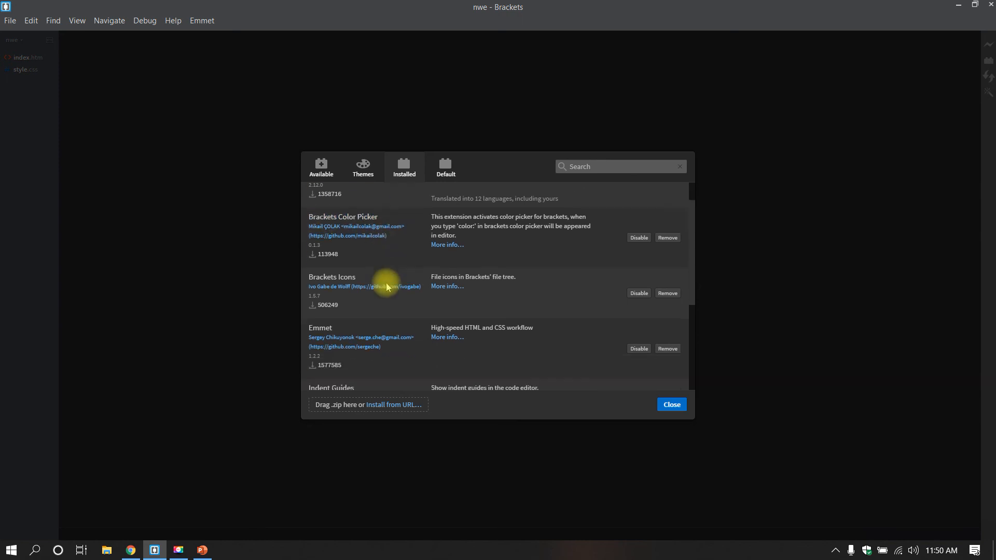
drag(356, 260, 307, 260)
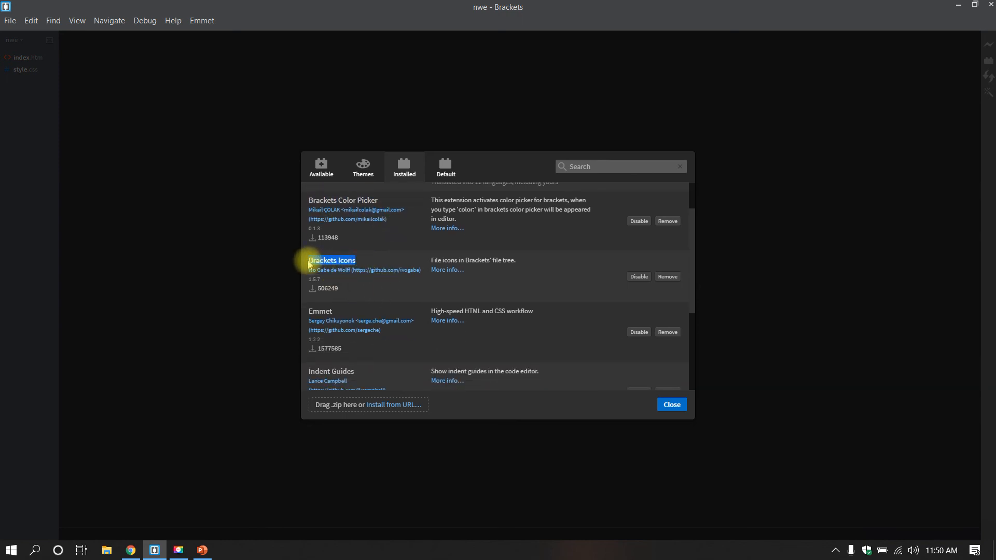
click(383, 257)
Step: Review the installed Emmet, Indent Guides, Minimap and Refresh or Reload Brackets extensions, and close the Extension Manager
scroll(316, 312, down, 1)
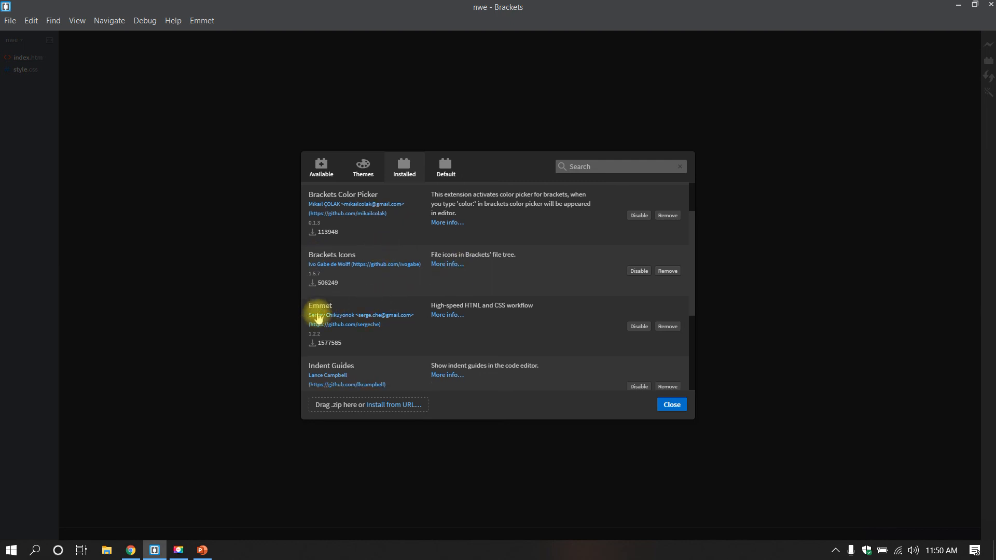
drag(344, 259, 303, 261)
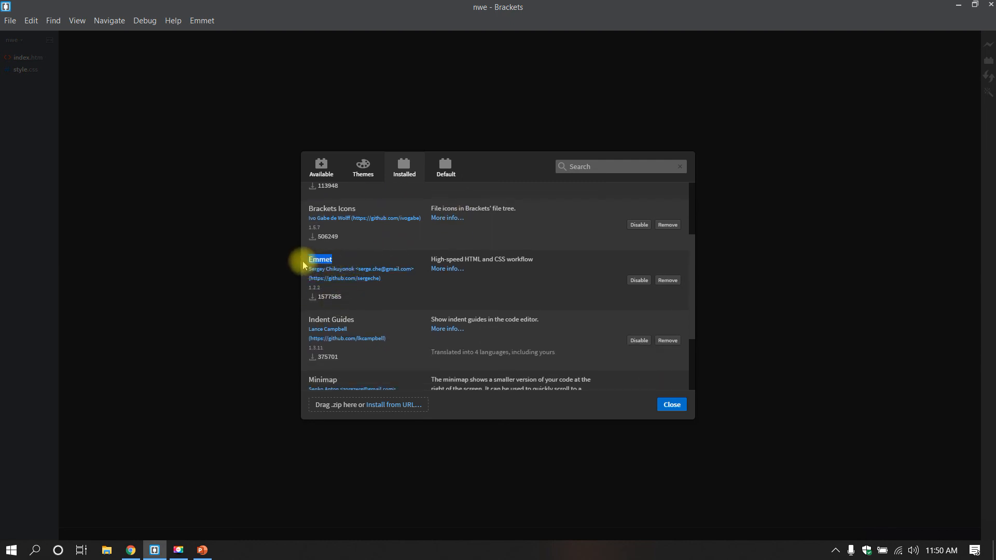
scroll(366, 314, down, 1)
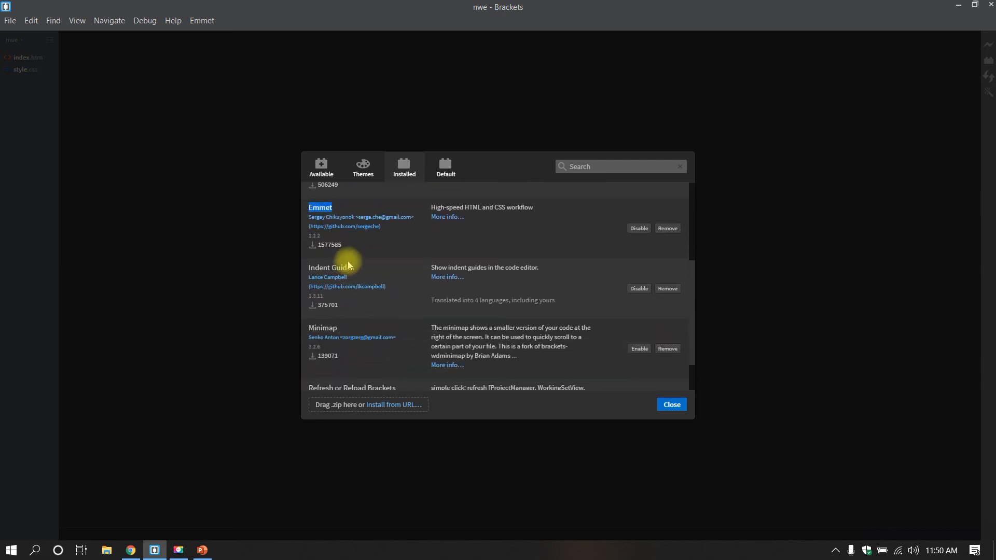
drag(352, 263, 304, 281)
scroll(354, 329, down, 1)
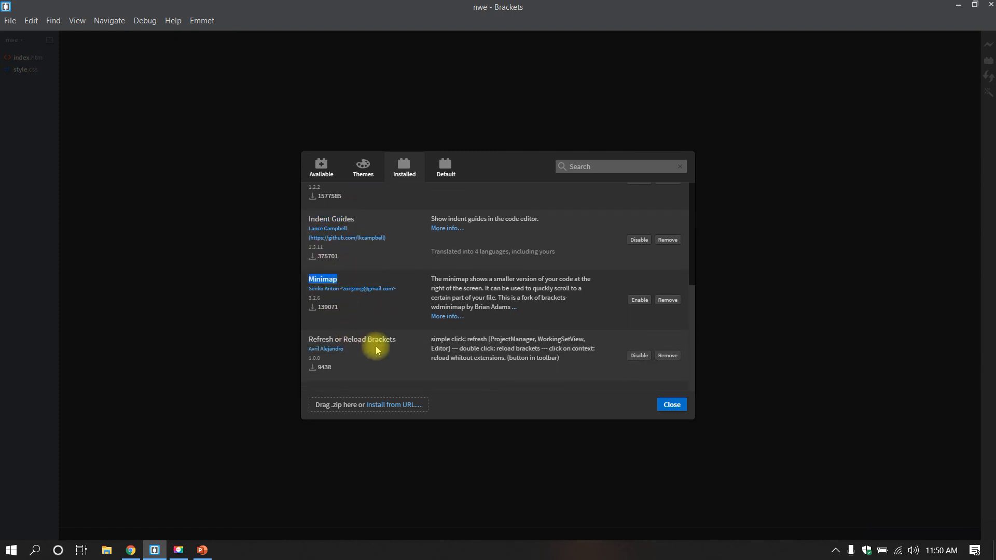
drag(399, 340, 302, 342)
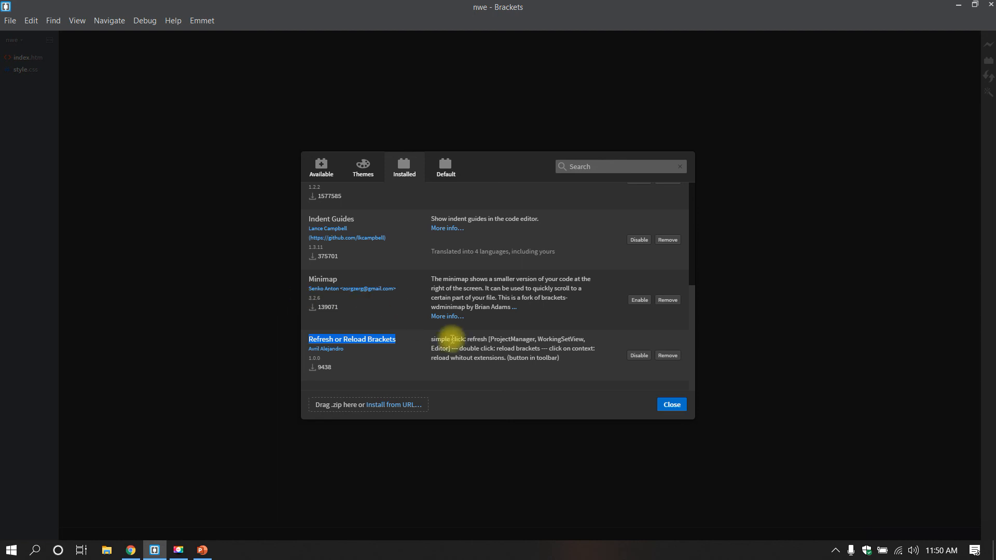
click(670, 404)
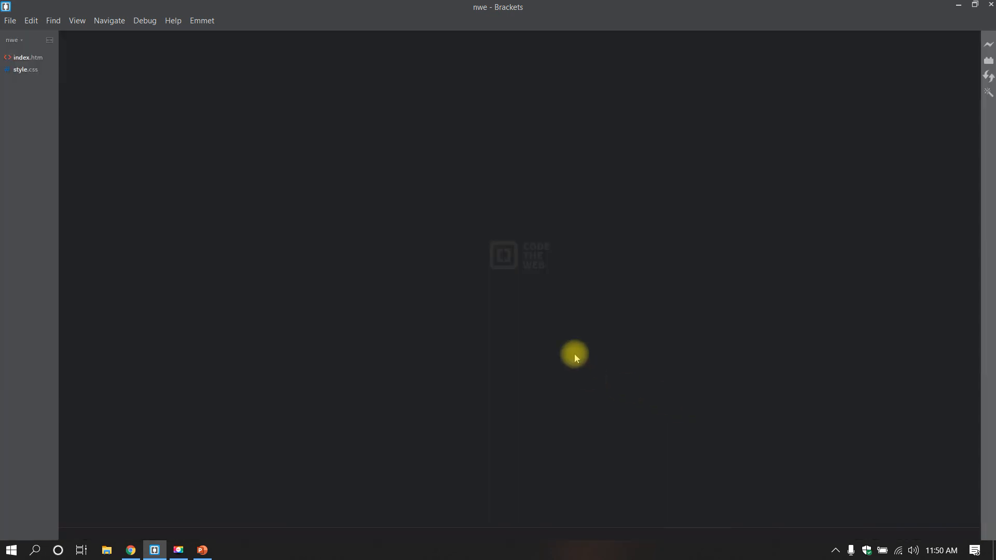